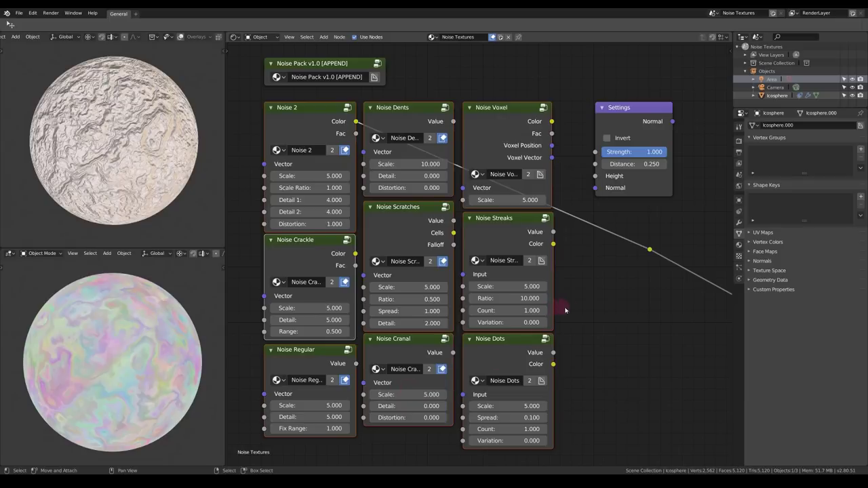
# - Deselect all the noise nodes in the node editor
pyautogui.click(590, 299)
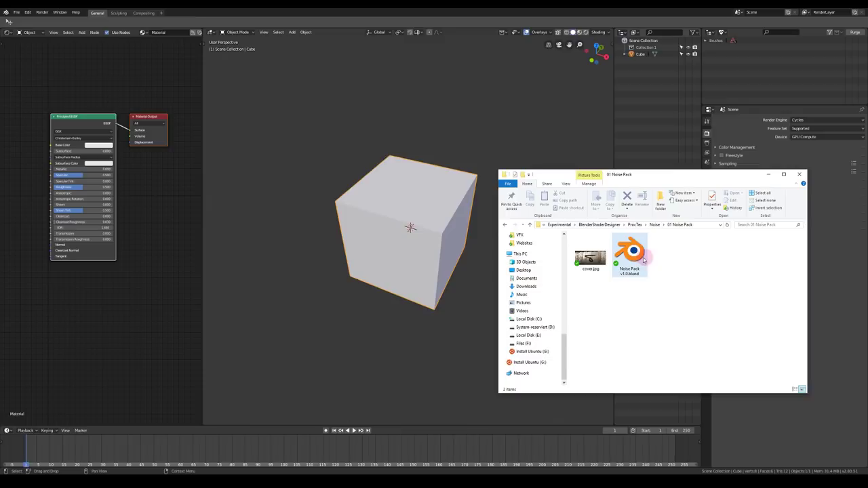
# - Append the Noise Pack v1.0 [APPEND] node group from the dropped Noise Pack v1.0.blend file
pyautogui.moveTo(629, 256); pyautogui.dragTo(69, 289)
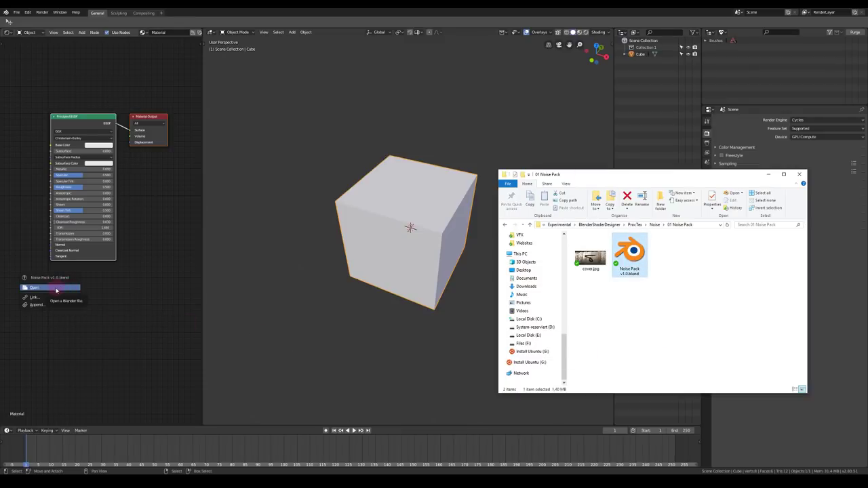
pyautogui.click(36, 305)
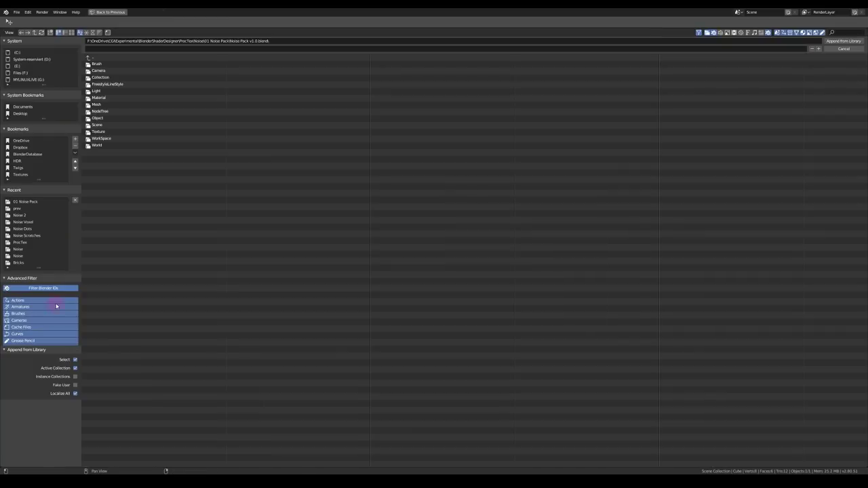
pyautogui.click(110, 112)
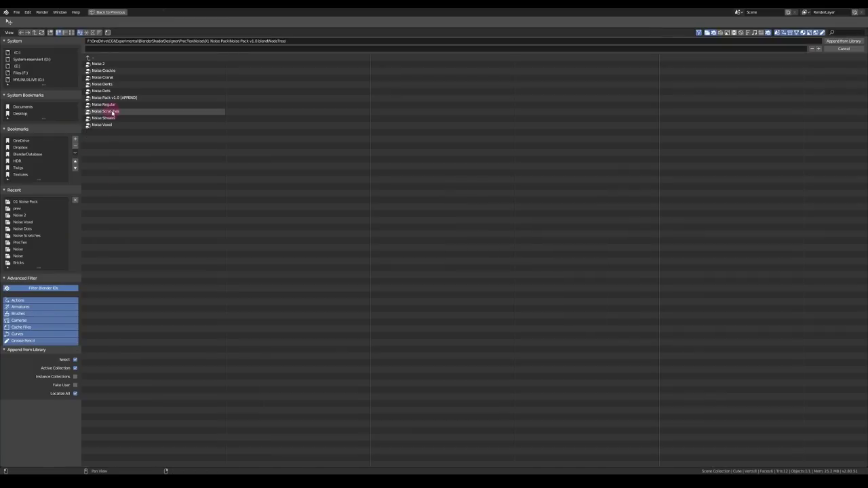
pyautogui.click(152, 98)
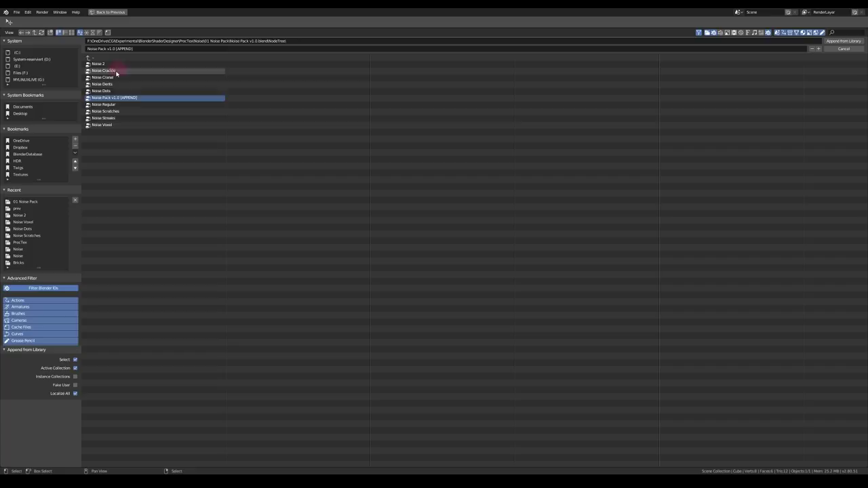
pyautogui.doubleClick(151, 97)
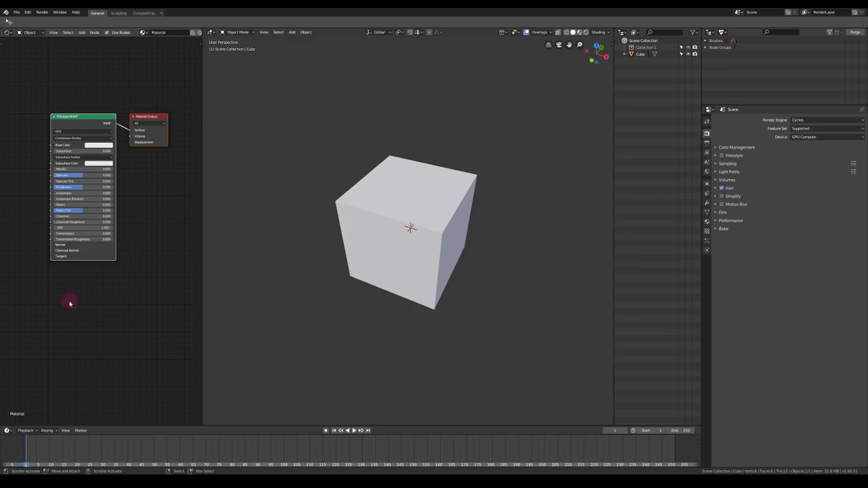
# - Place a Noise Pack v1.0 [APPEND] group node below the Principled BSDF and widen it
pyautogui.hotkey('shift', 'a')
pyautogui.moveTo(66, 366)
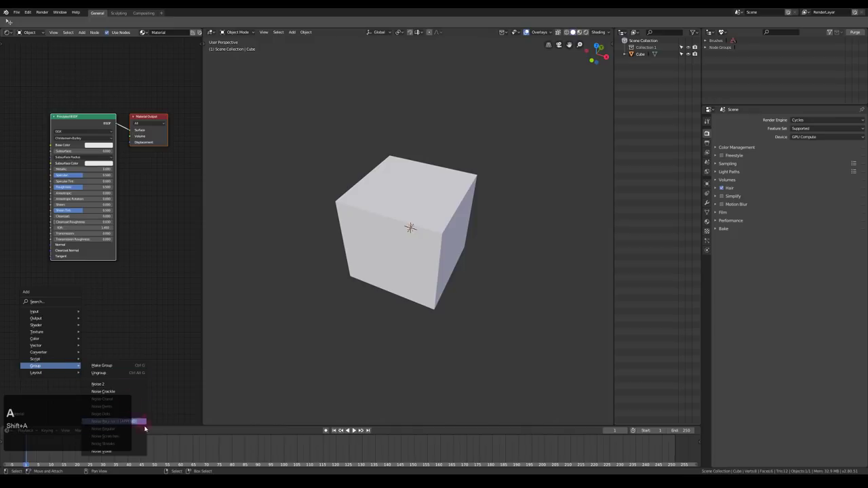
pyautogui.click(145, 429)
pyautogui.click(87, 277)
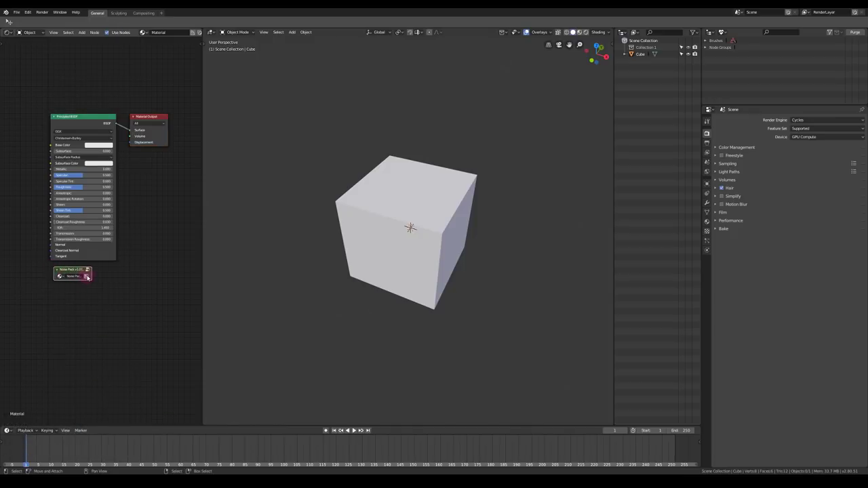
pyautogui.scroll(3, 87, 277)
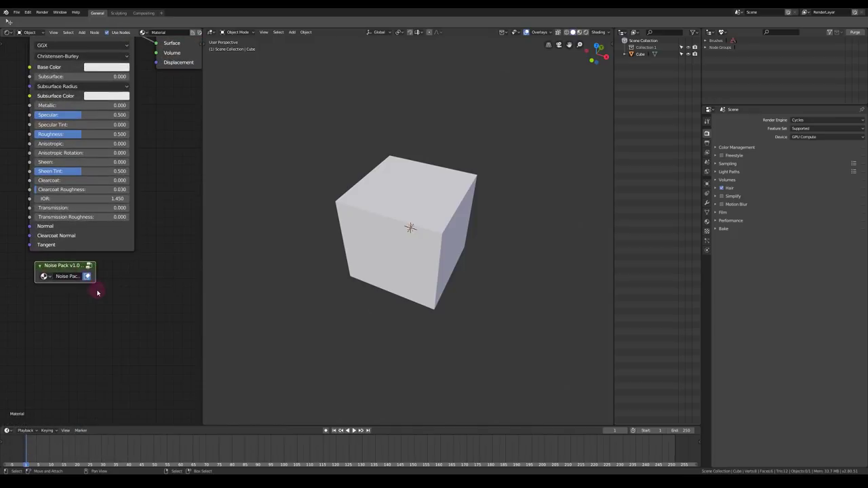
pyautogui.moveTo(95, 274); pyautogui.dragTo(133, 274)
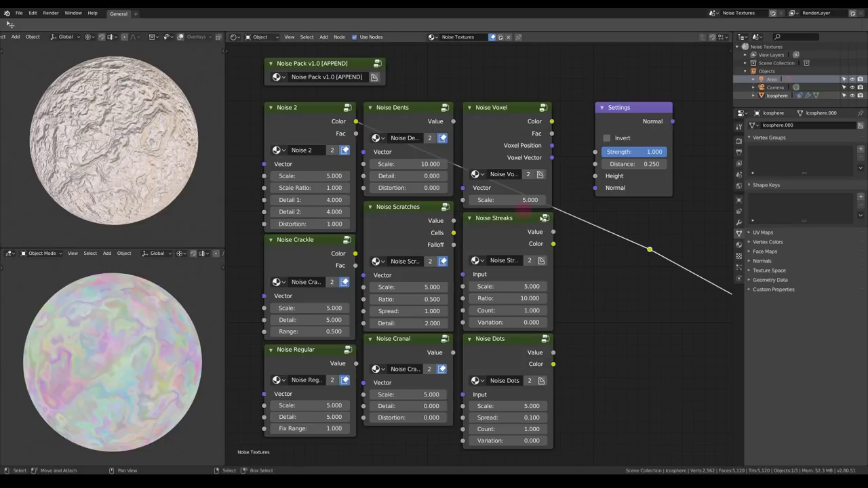
# - Select the reroute point, then clear the selection and box-select all the noise nodes
pyautogui.moveTo(624, 221); pyautogui.dragTo(669, 273)
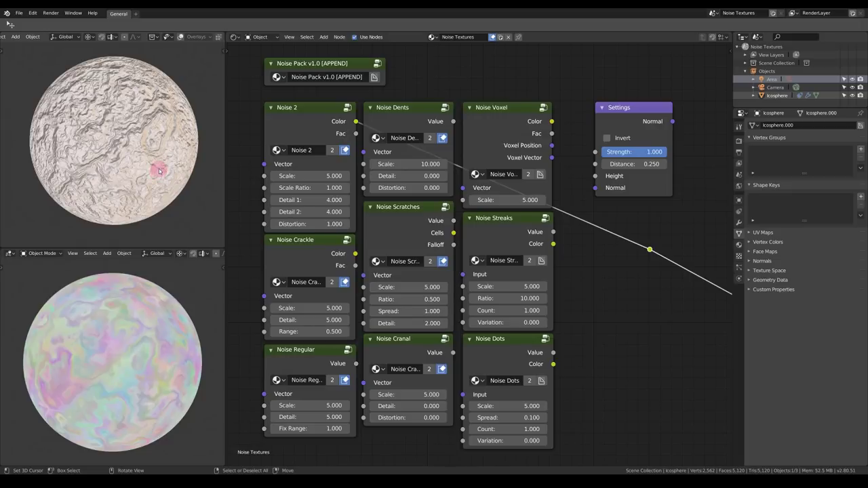
pyautogui.click(647, 257)
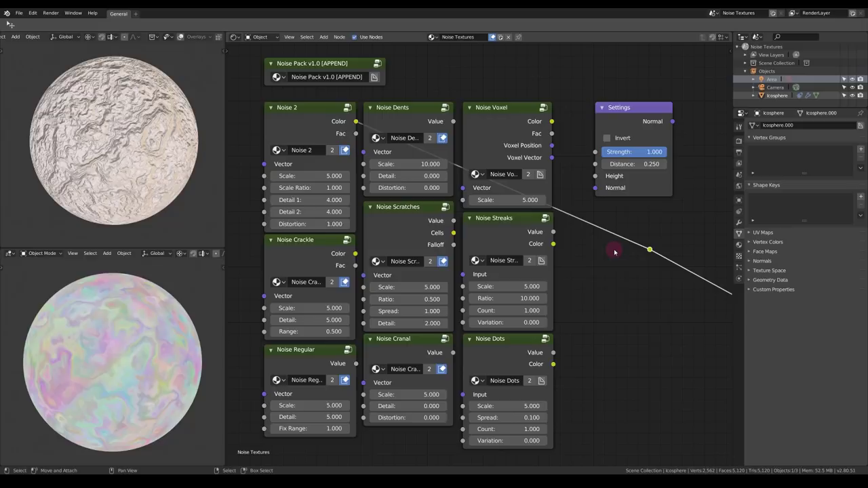
pyautogui.hotkey('alt', 'a')
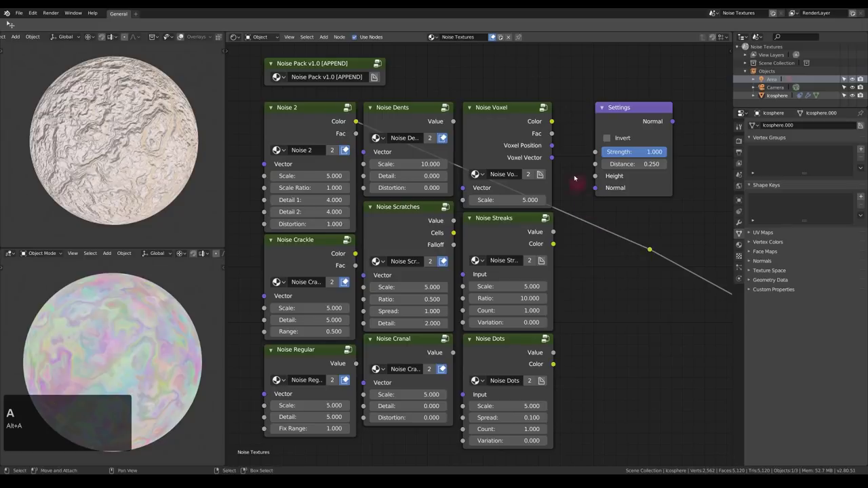
pyautogui.moveTo(563, 143); pyautogui.dragTo(286, 409)
# - Delete the selected noise nodes, place a Noise 2 group left of Settings, and enter it
pyautogui.press('x')
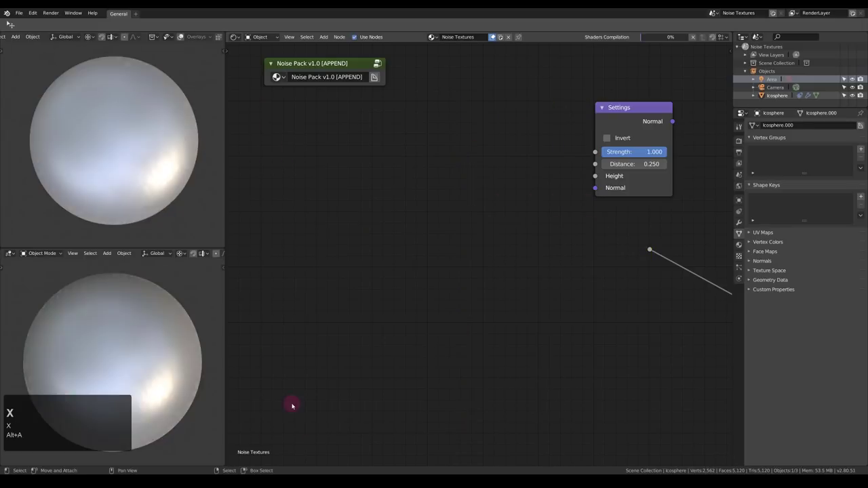
pyautogui.scroll(3, 293, 406)
pyautogui.hotkey('shift', 'a')
pyautogui.moveTo(353, 341)
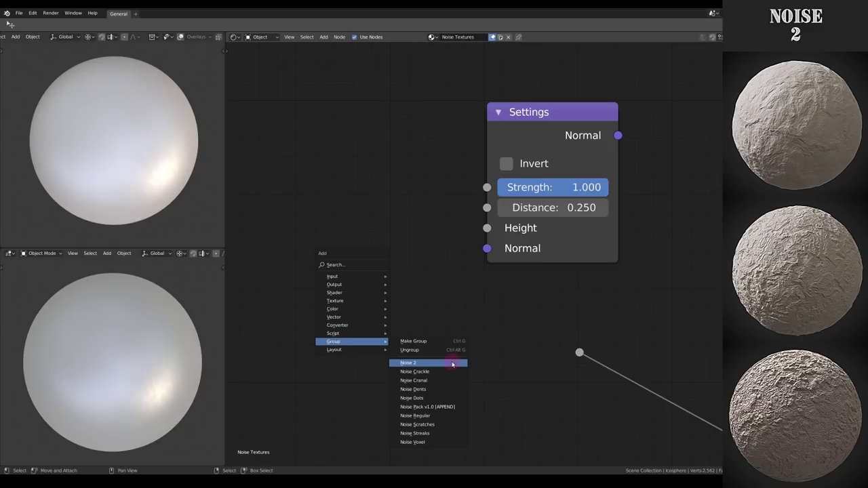
pyautogui.click(453, 364)
pyautogui.click(280, 145)
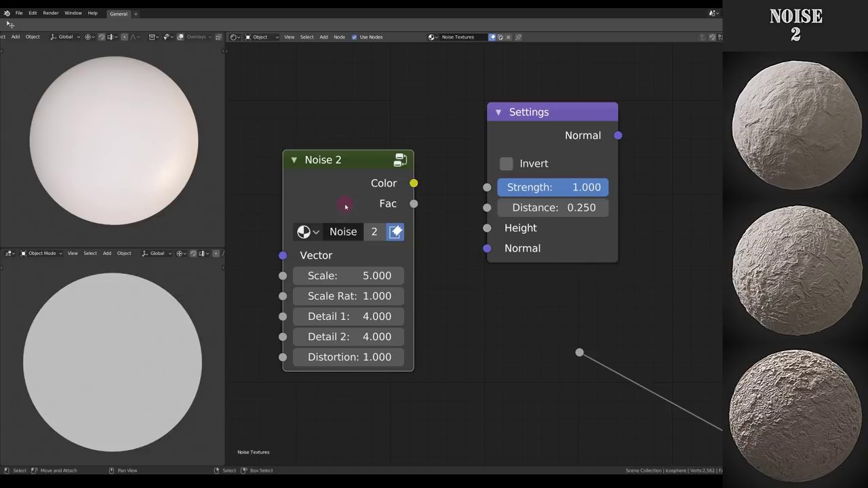
pyautogui.press('Tab')
# - Look over the Noise 2 group's internal nodes, then return to the Noise Textures tree
pyautogui.press('Home')
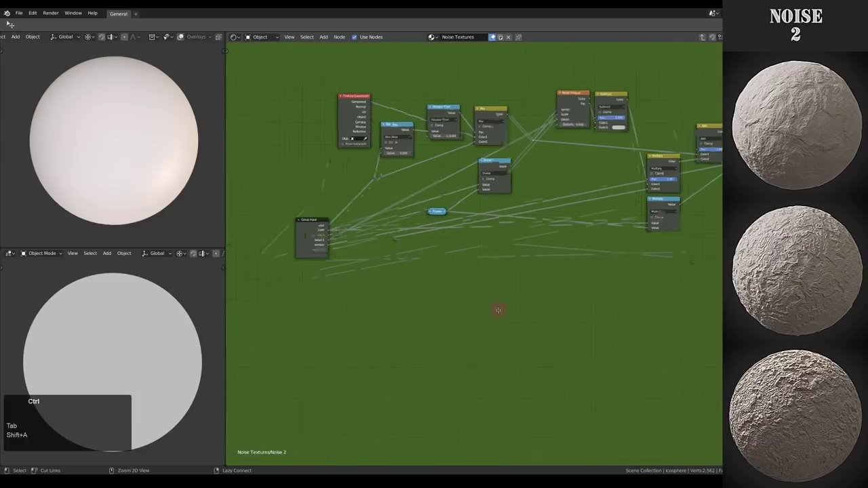
pyautogui.scroll(3, 557, 241)
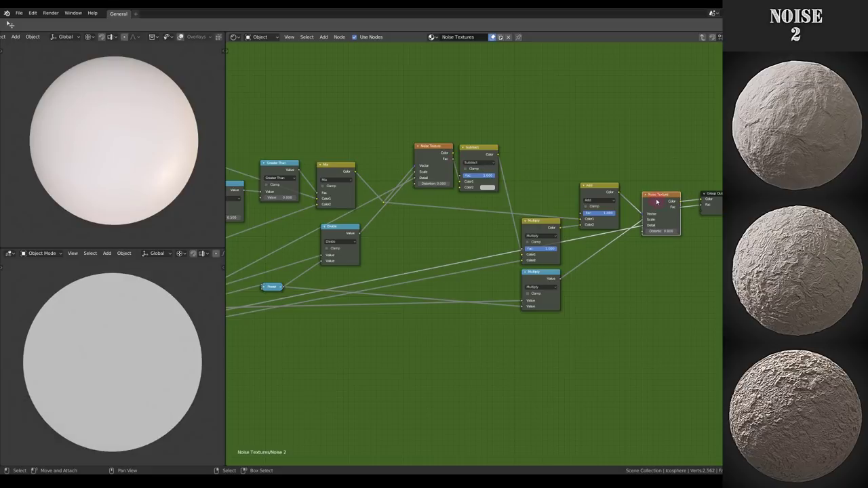
pyautogui.moveTo(658, 201); pyautogui.dragTo(595, 210, button='middle')
pyautogui.scroll(2, 514, 152)
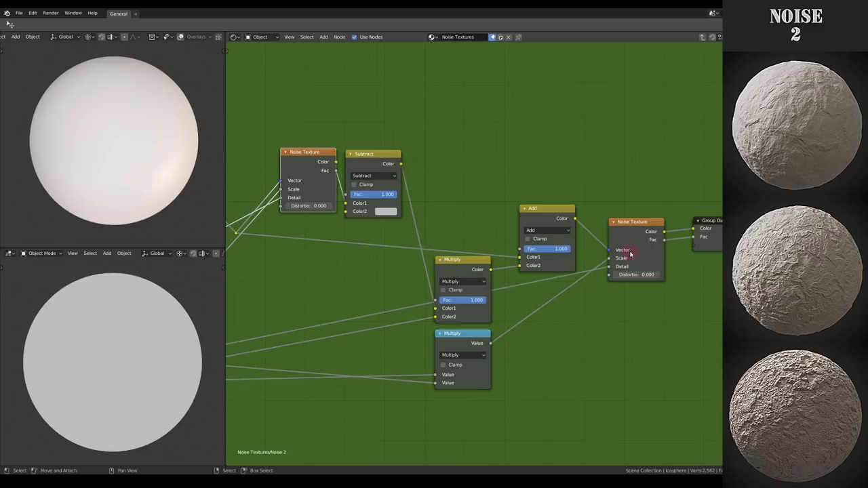
pyautogui.press('Tab')
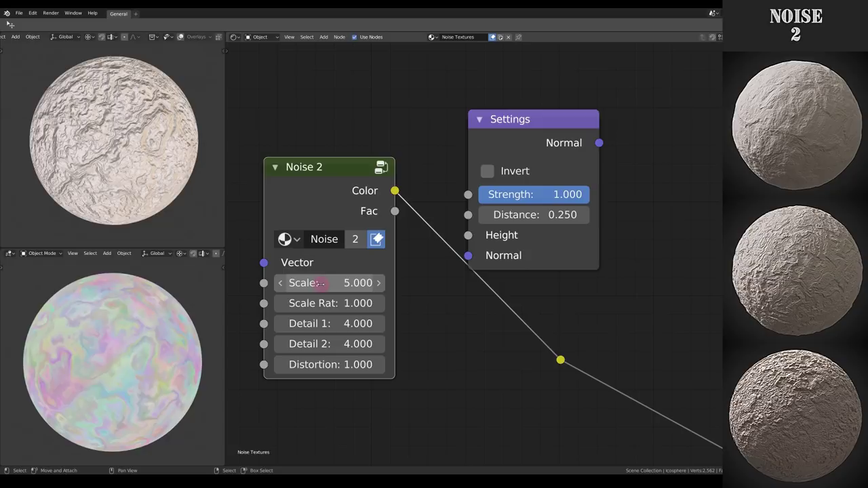
# - Adjust Noise 2's Scale, Scale Ratio and Detail 1, and undo the Distortion change
pyautogui.moveTo(292, 283); pyautogui.dragTo(327, 284)
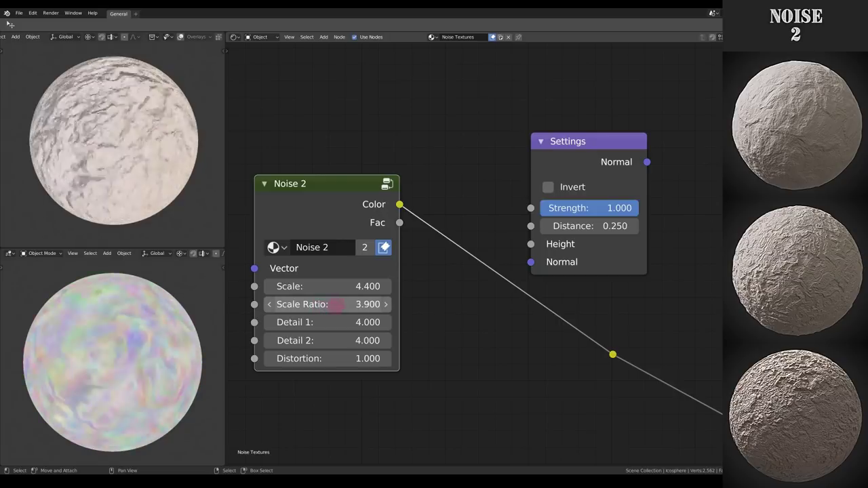
pyautogui.moveTo(337, 307)
pyautogui.mouseDown()
pyautogui.moveTo(367, 304)
pyautogui.moveTo(319, 296)
pyautogui.moveTo(331, 304)
pyautogui.mouseUp()
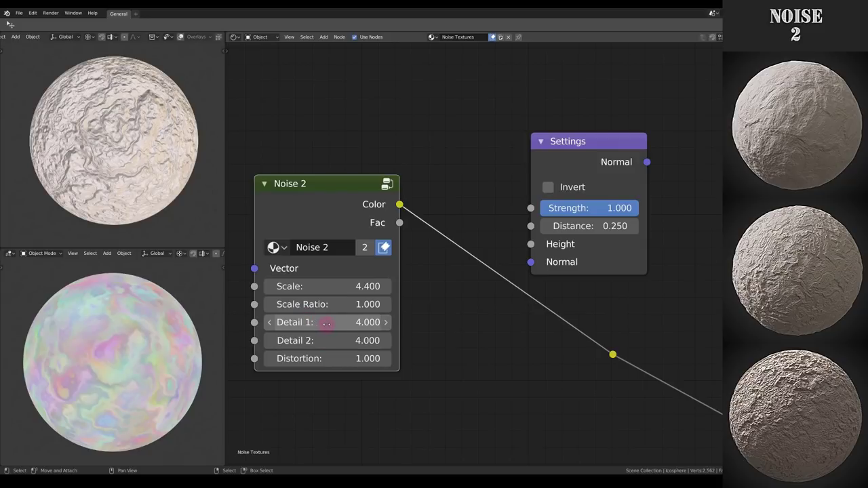
pyautogui.moveTo(327, 322); pyautogui.dragTo(297, 340)
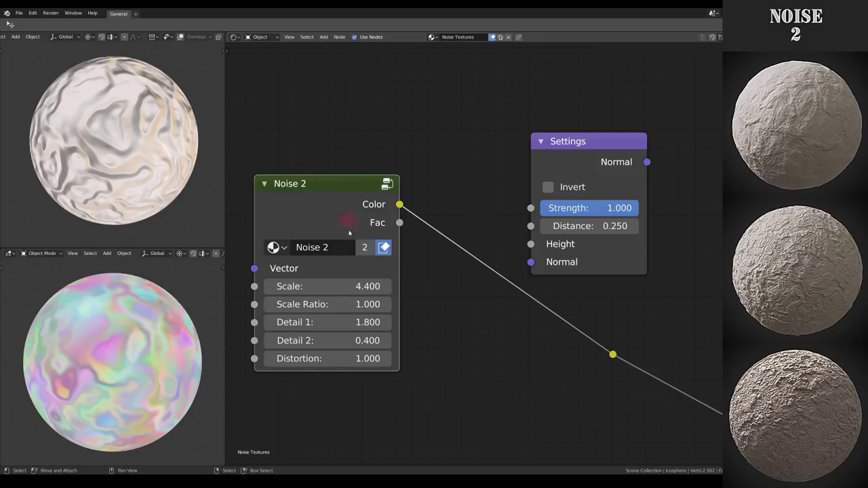
pyautogui.moveTo(325, 358)
pyautogui.mouseDown()
pyautogui.moveTo(369, 359)
pyautogui.moveTo(324, 359)
pyautogui.mouseUp()
pyautogui.hotkey('ctrl', 'z')
pyautogui.hotkey('ctrl', 'z')
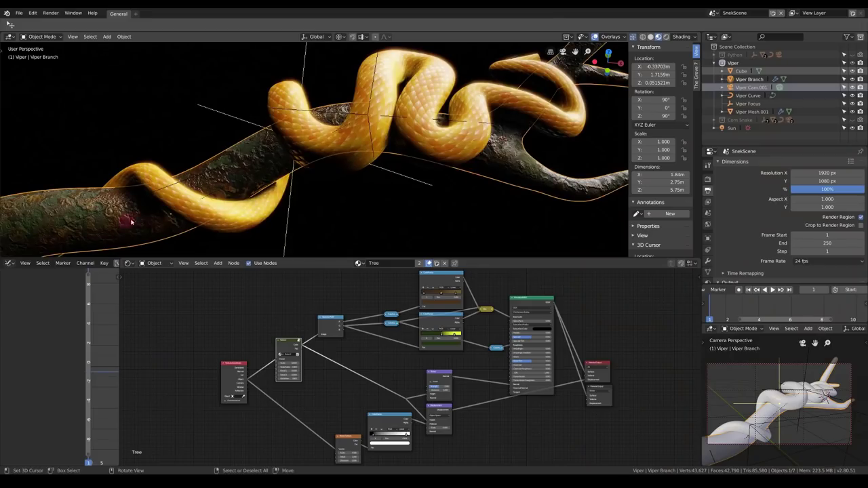
# - Zoom in on the model, then pull back to see the whole rusty sphere
pyautogui.keyDown('shift'); pyautogui.moveTo(140, 218); pyautogui.dragTo(366, 146, button='middle'); pyautogui.keyUp('shift')
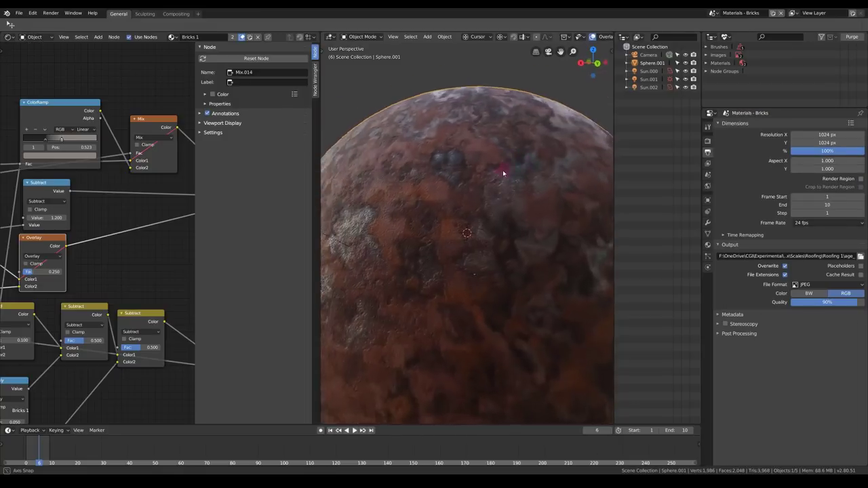
pyautogui.moveTo(503, 173); pyautogui.dragTo(509, 180, button='middle')
pyautogui.scroll(-3, 502, 192)
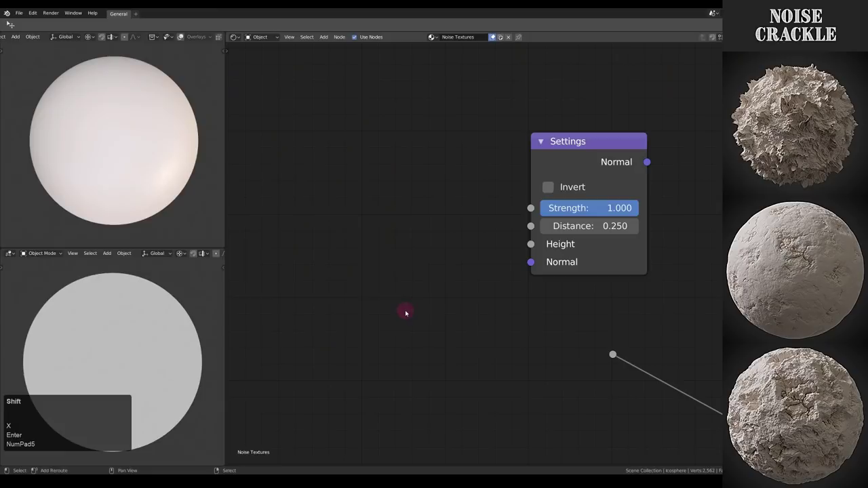
# - Add a Noise Crackle group node to the tree and step inside it
pyautogui.hotkey('shift', 'a')
pyautogui.moveTo(425, 314)
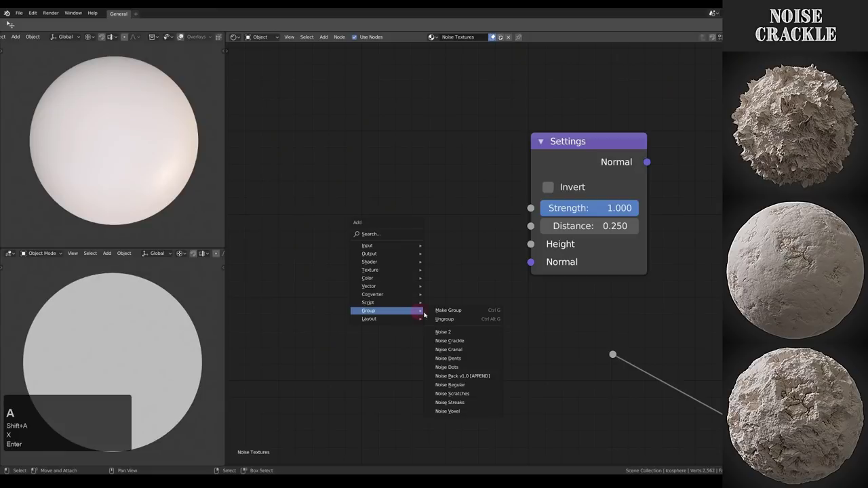
pyautogui.click(444, 340)
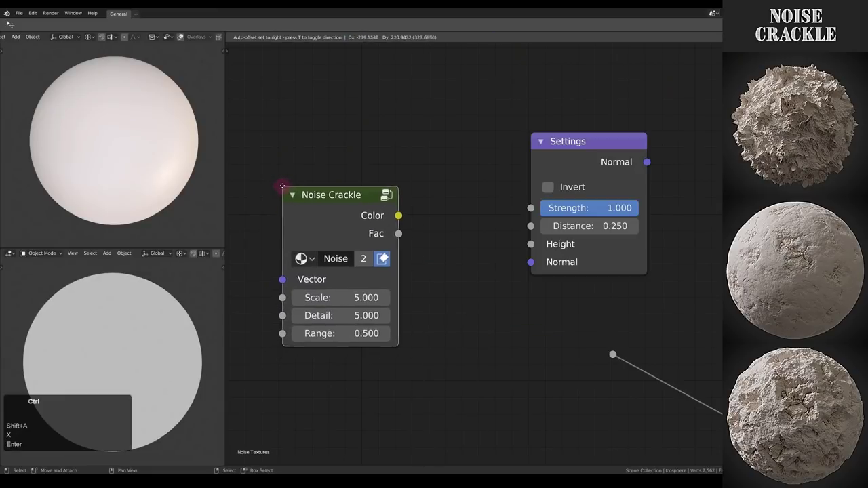
pyautogui.click(283, 186)
pyautogui.click(310, 230)
pyautogui.press('Tab')
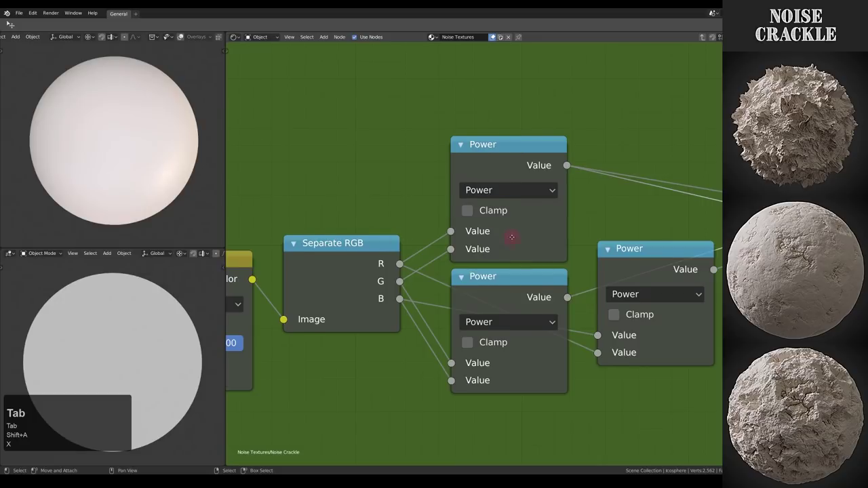
# - Inspect its Noise Texture, Separate RGB and Combine RGB nodes, then set Scale to 10.700
pyautogui.scroll(-6, 439, 197)
pyautogui.moveTo(413, 226); pyautogui.dragTo(517, 232, button='middle')
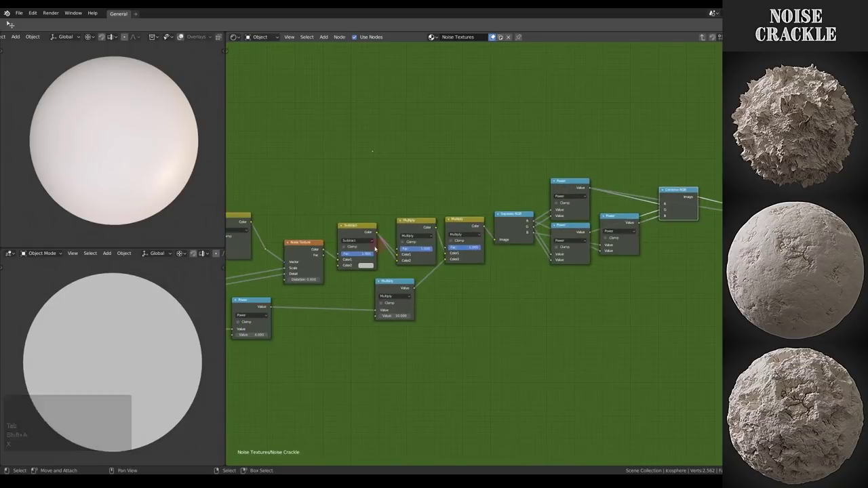
pyautogui.click(305, 253)
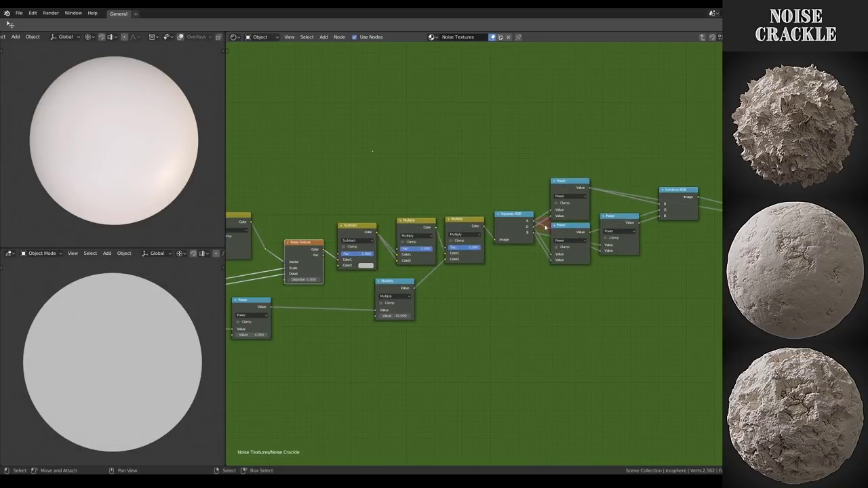
pyautogui.click(521, 223)
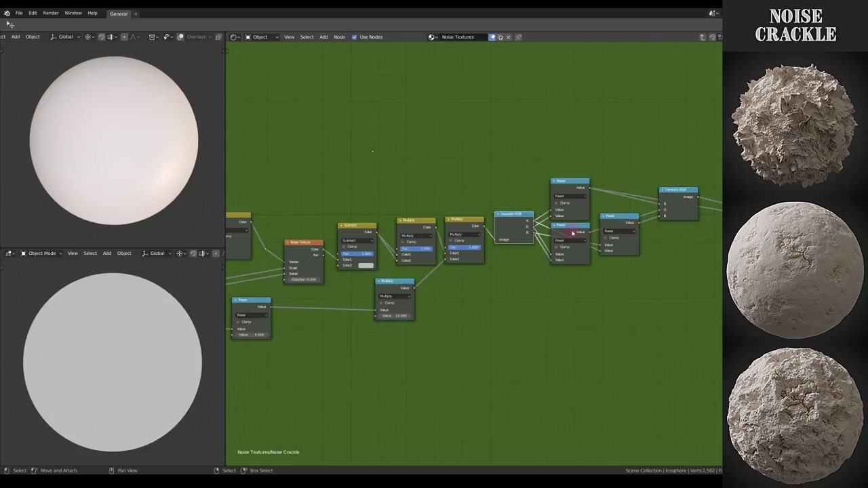
pyautogui.click(682, 198)
pyautogui.moveTo(694, 201); pyautogui.dragTo(612, 214, button='middle')
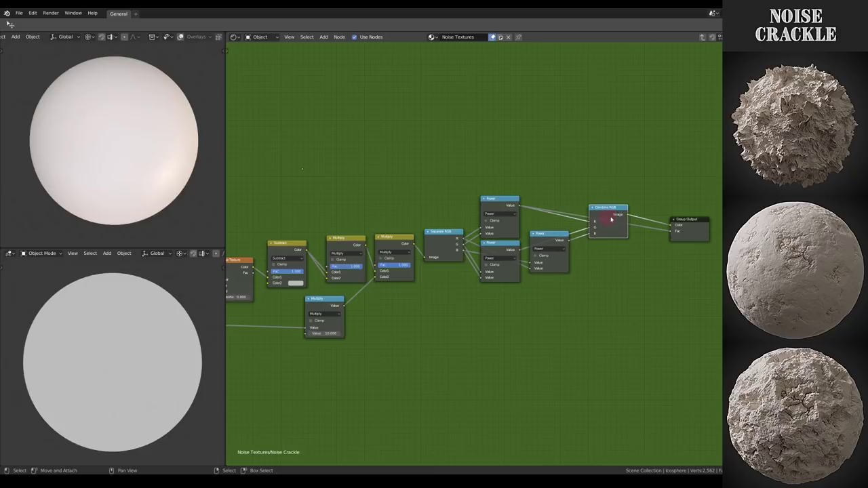
pyautogui.press('Tab')
pyautogui.moveTo(380, 318)
pyautogui.mouseDown()
pyautogui.moveTo(434, 318)
pyautogui.moveTo(342, 319)
pyautogui.moveTo(382, 318)
pyautogui.mouseUp()
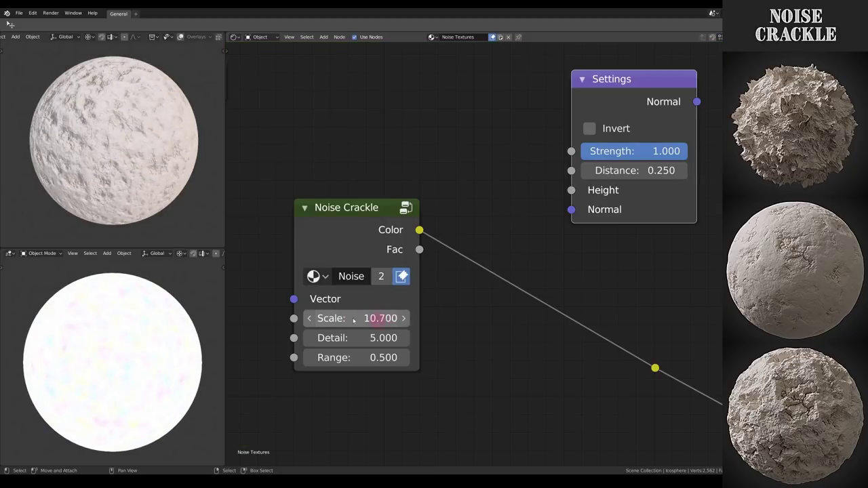
# - Set Noise Crackle Detail to 10.300 and Range to 0.200, then orbit closer to inspect the cracks
pyautogui.moveTo(338, 337); pyautogui.dragTo(360, 352)
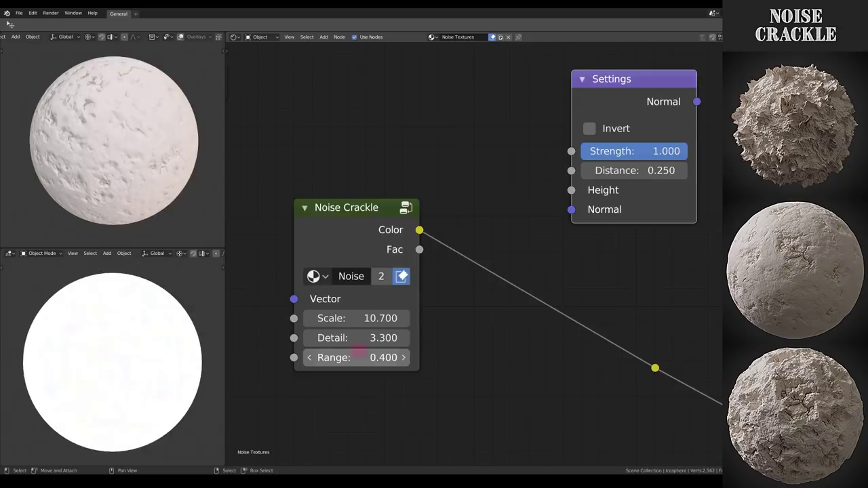
pyautogui.moveTo(360, 351)
pyautogui.mouseDown()
pyautogui.moveTo(400, 350)
pyautogui.moveTo(352, 350)
pyautogui.mouseUp()
pyautogui.click(119, 199)
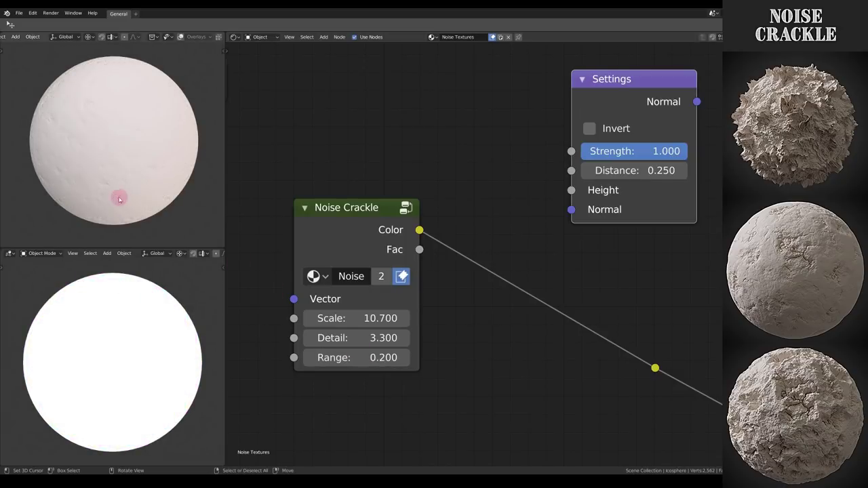
pyautogui.scroll(5, 92, 144)
pyautogui.scroll(3, 90, 156)
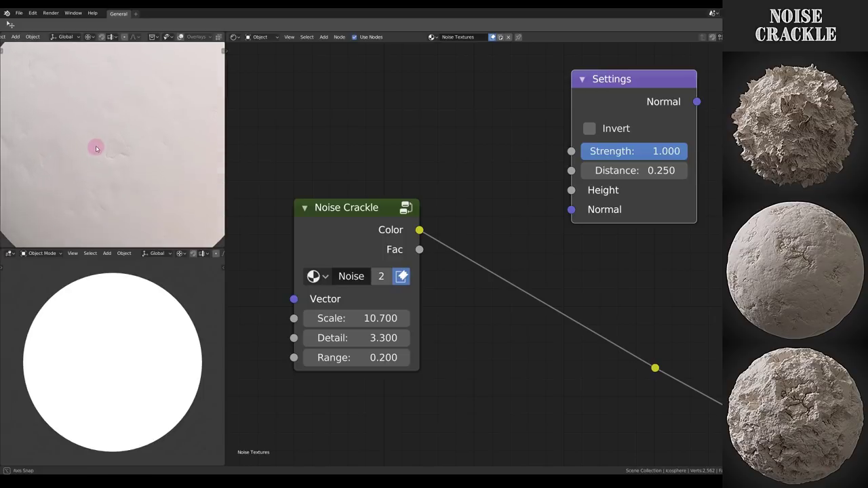
pyautogui.click(244, 207)
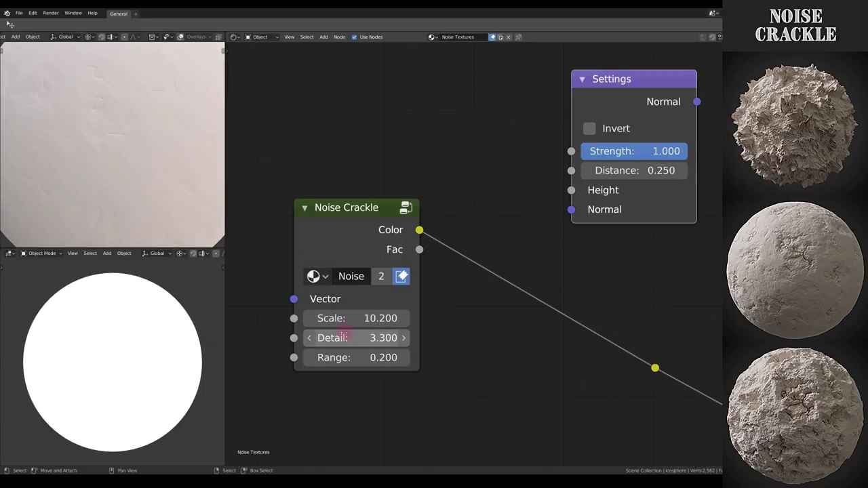
pyautogui.moveTo(179, 191)
pyautogui.mouseDown(button='middle')
pyautogui.moveTo(181, 203)
pyautogui.moveTo(150, 195)
pyautogui.moveTo(159, 230)
pyautogui.moveTo(197, 196)
pyautogui.moveTo(163, 170)
pyautogui.moveTo(213, 135)
pyautogui.moveTo(196, 131)
pyautogui.moveTo(133, 164)
pyautogui.mouseUp(button='middle')
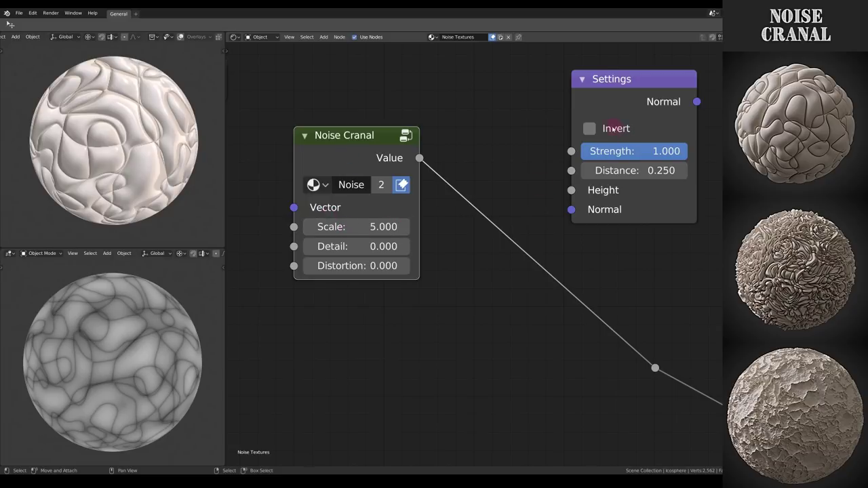
# - Toggle Invert on the Settings node on and off, then raise Noise Cranal's Scale and Detail
pyautogui.click(591, 129)
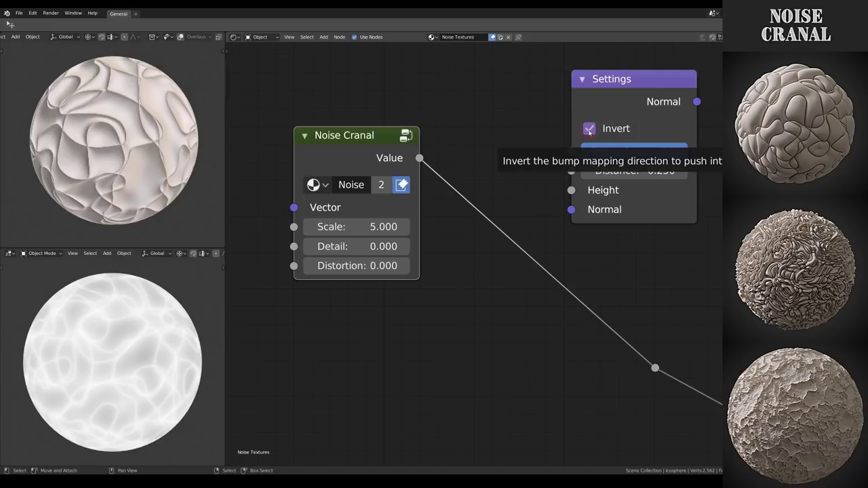
pyautogui.click(589, 129)
pyautogui.moveTo(339, 227); pyautogui.dragTo(343, 267)
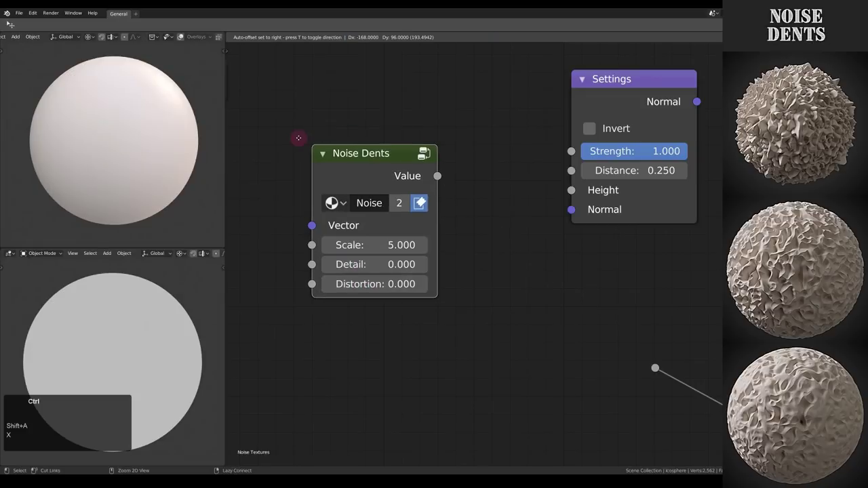
# - Place Noise Dents into the bump height: Scale 11.500, Detail 0.100, inverted, with some Distortion
pyautogui.click(291, 138)
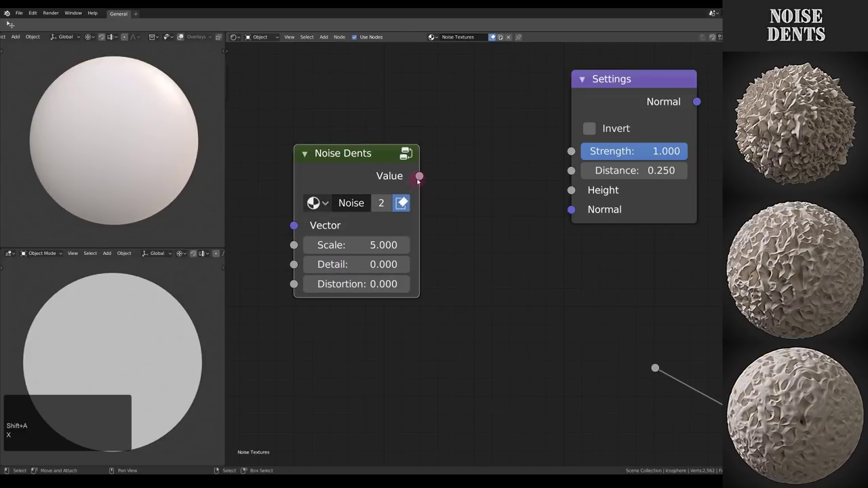
pyautogui.moveTo(419, 177); pyautogui.dragTo(655, 368)
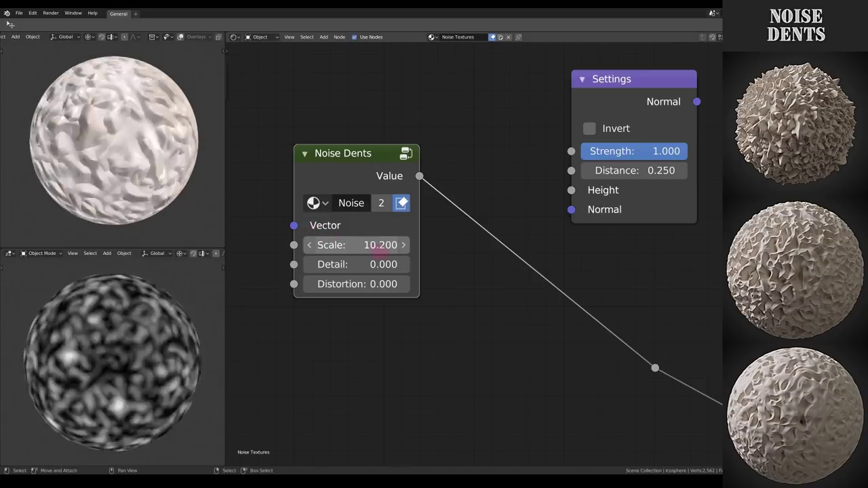
pyautogui.moveTo(395, 251); pyautogui.dragTo(365, 264)
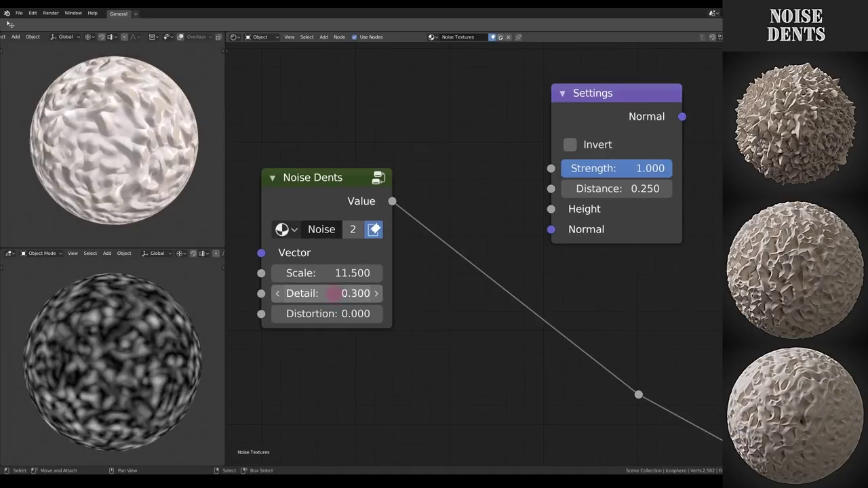
pyautogui.moveTo(356, 295)
pyautogui.mouseDown()
pyautogui.moveTo(367, 294)
pyautogui.moveTo(342, 294)
pyautogui.mouseUp()
pyautogui.click(571, 145)
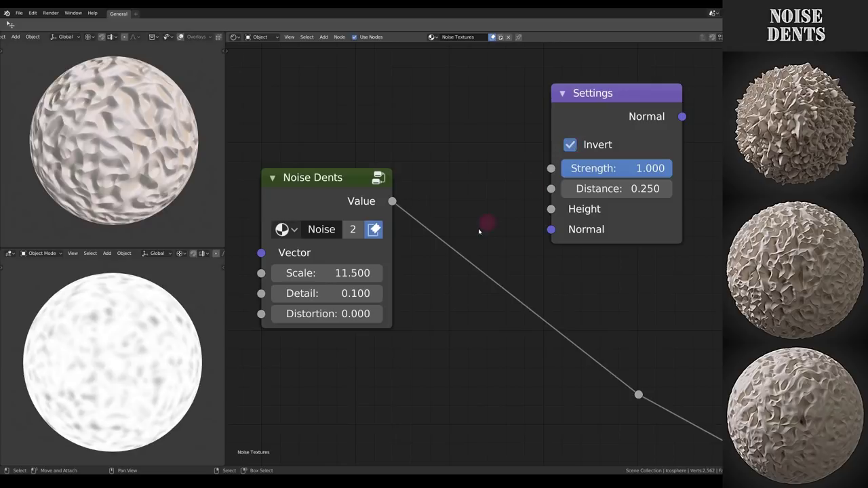
pyautogui.moveTo(325, 314)
pyautogui.mouseDown()
pyautogui.moveTo(353, 314)
pyautogui.moveTo(316, 314)
pyautogui.mouseUp()
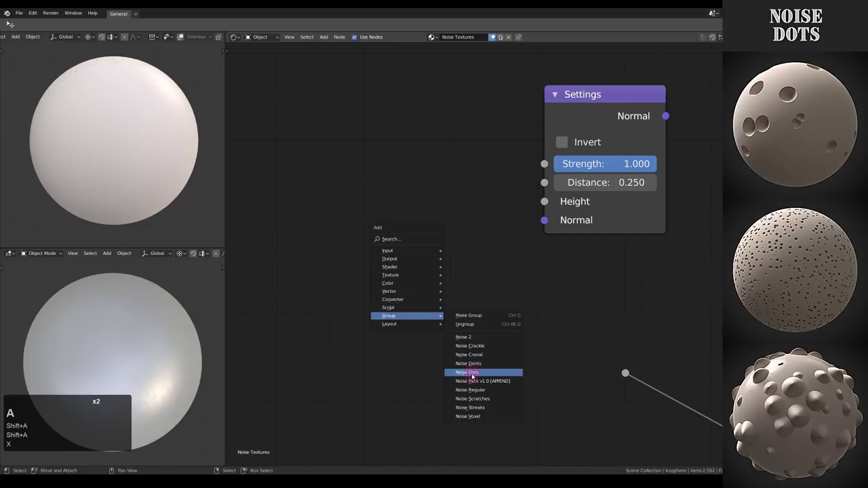
# - Add a Noise Dots node group and connect its Value to the bump height
pyautogui.click(467, 372)
pyautogui.click(295, 166)
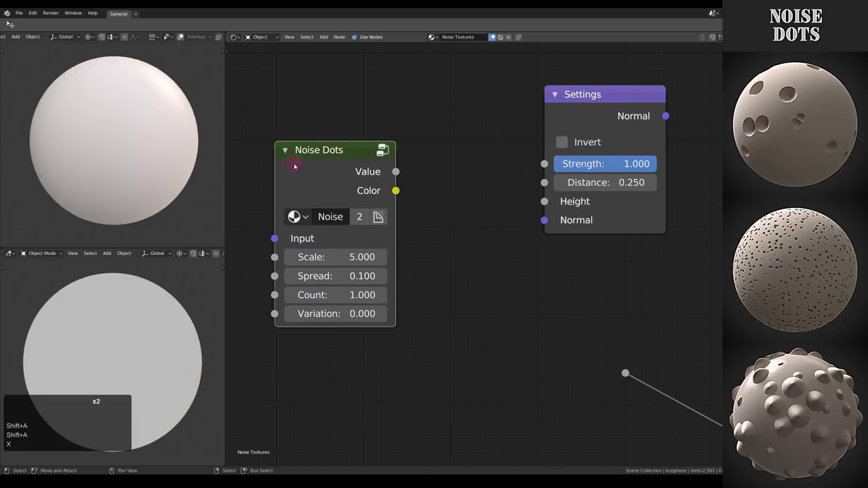
pyautogui.moveTo(396, 171); pyautogui.dragTo(625, 373)
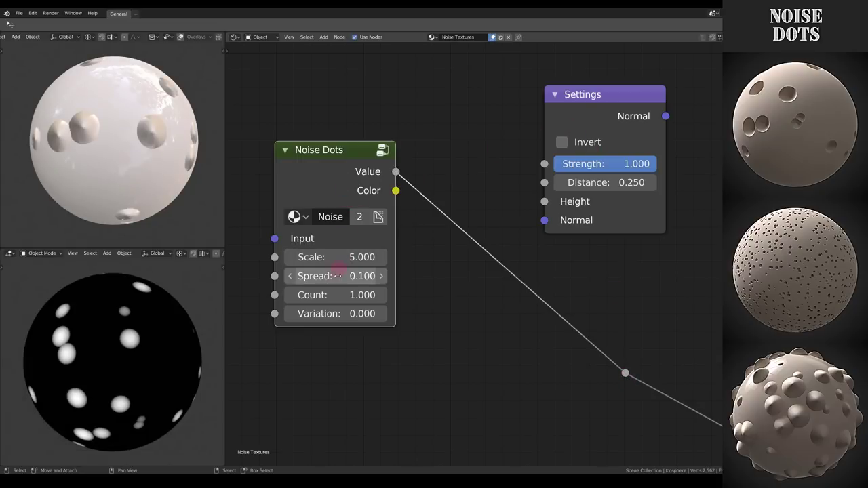
# - Invert the dots into pits and set Scale 129.400, Spread 0.600 and Count 0.200
pyautogui.moveTo(331, 257); pyautogui.dragTo(342, 256)
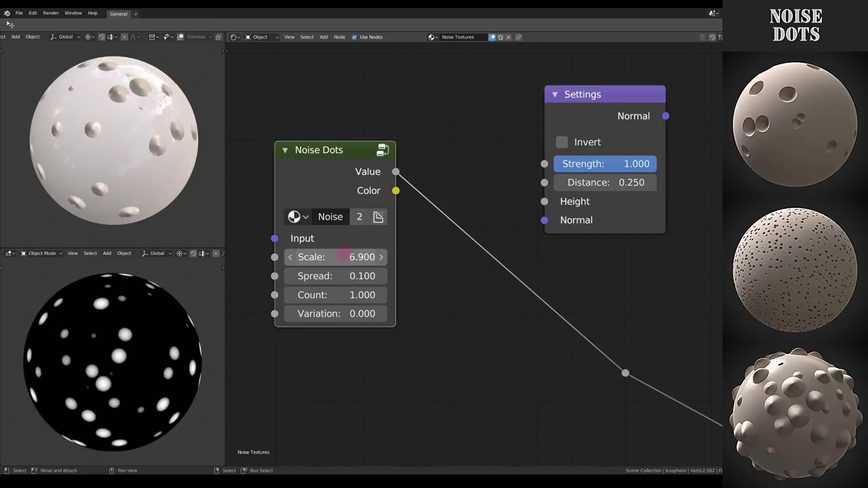
pyautogui.click(562, 143)
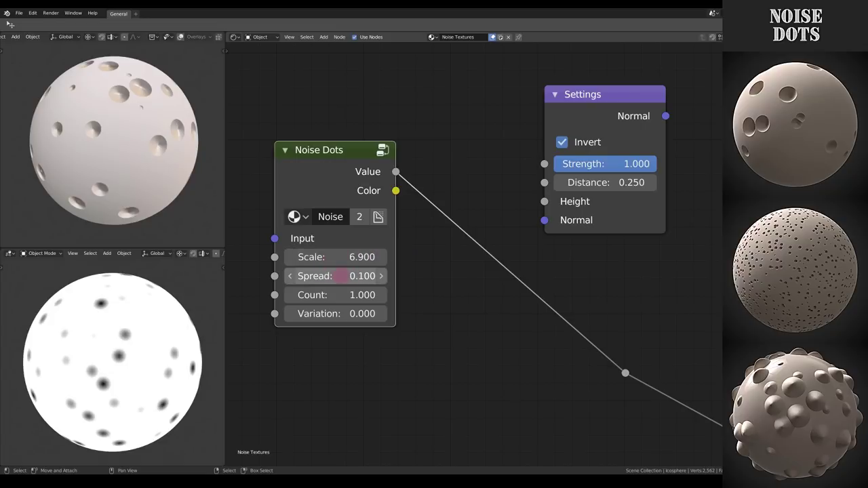
pyautogui.moveTo(342, 276); pyautogui.dragTo(349, 276)
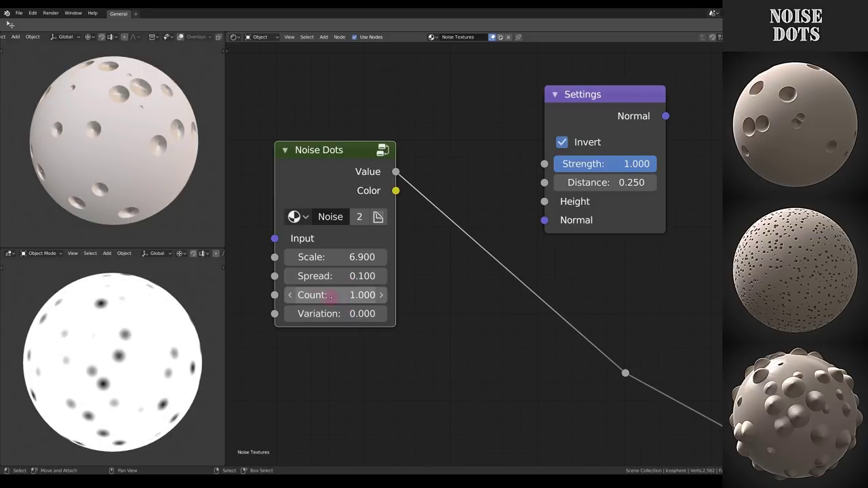
pyautogui.click(290, 295)
pyautogui.click(290, 295)
pyautogui.click(290, 295)
pyautogui.click(290, 295)
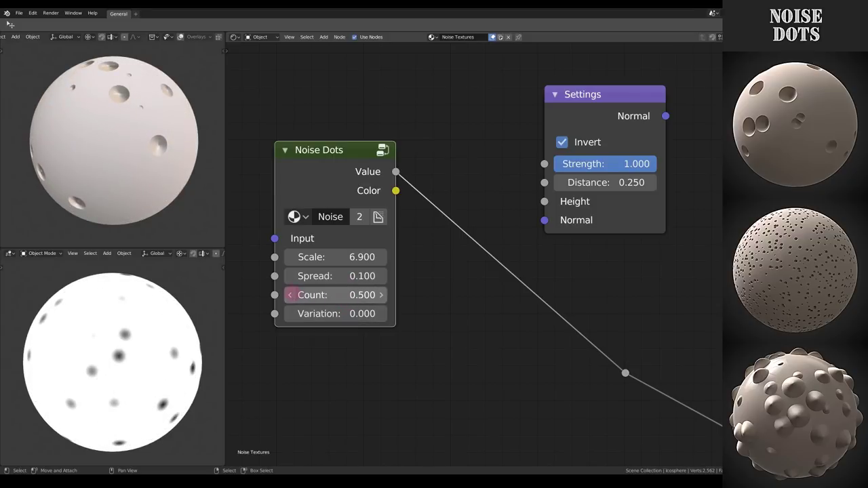
pyautogui.click(290, 295)
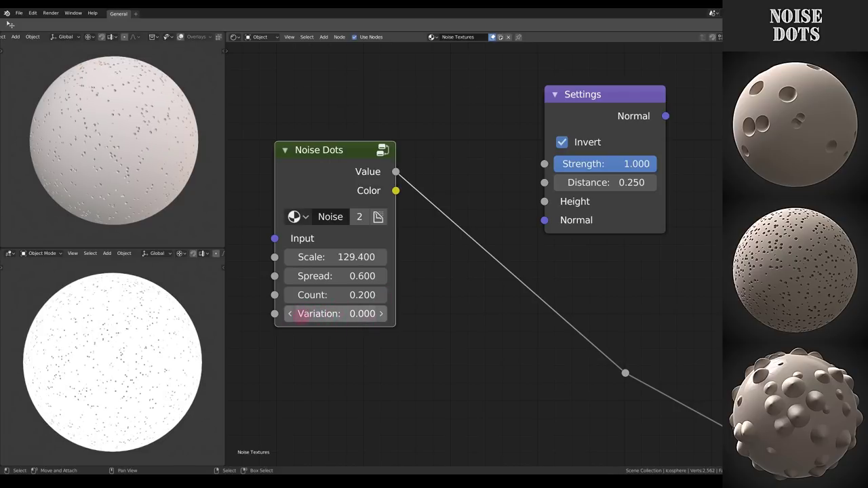
# - Replace the Noise Dots node with a Noise Regular node group
pyautogui.press('x')
pyautogui.hotkey('shift', 'a')
pyautogui.moveTo(312, 242)
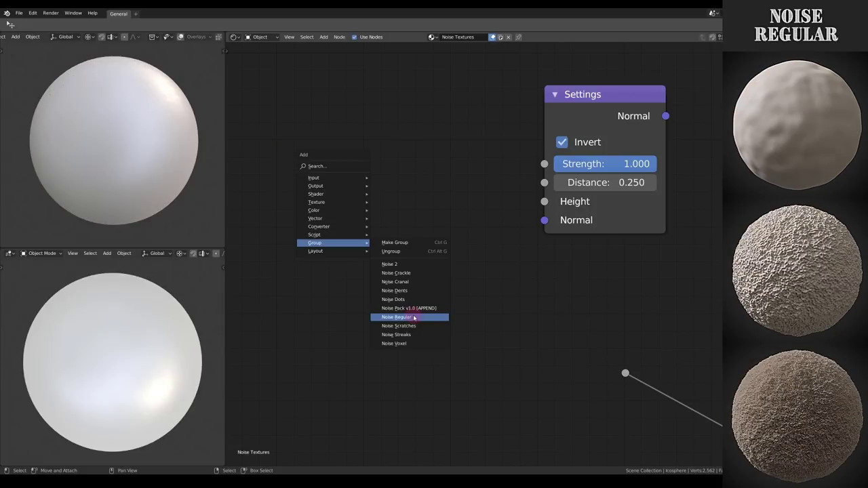
pyautogui.click(410, 316)
pyautogui.click(277, 140)
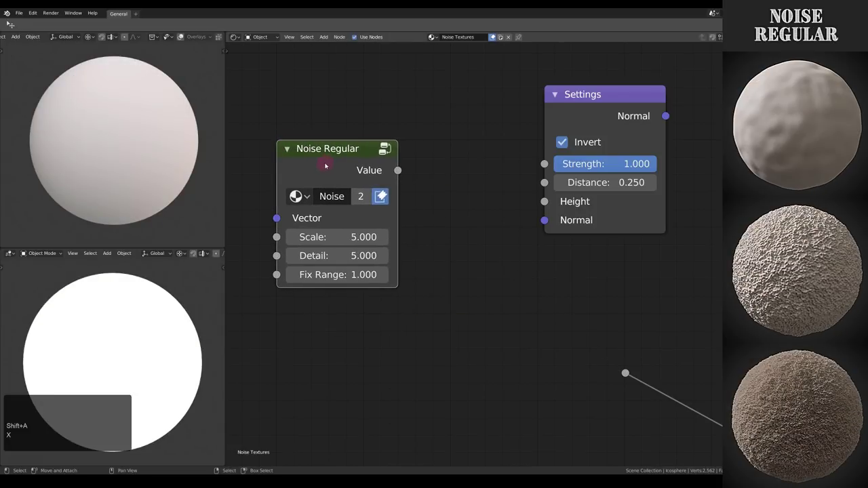
# - Feed Noise Regular into the bump height, untick Invert, and lower its Detail
pyautogui.moveTo(398, 170); pyautogui.dragTo(625, 373)
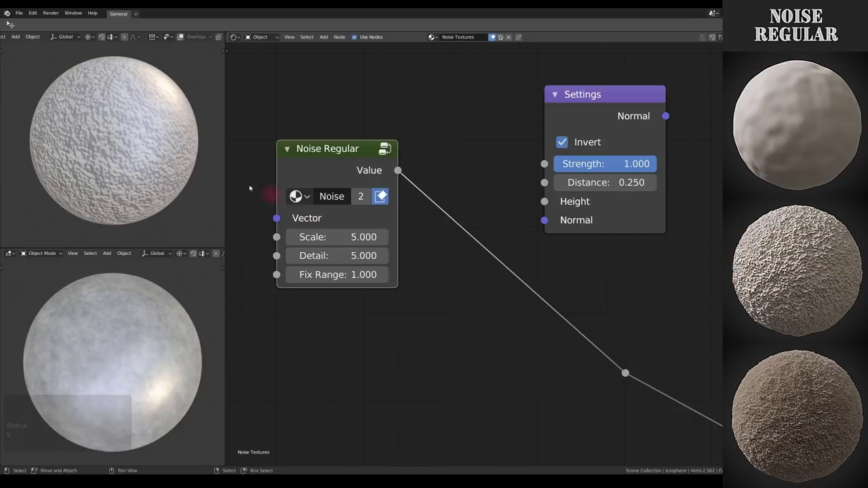
pyautogui.click(561, 143)
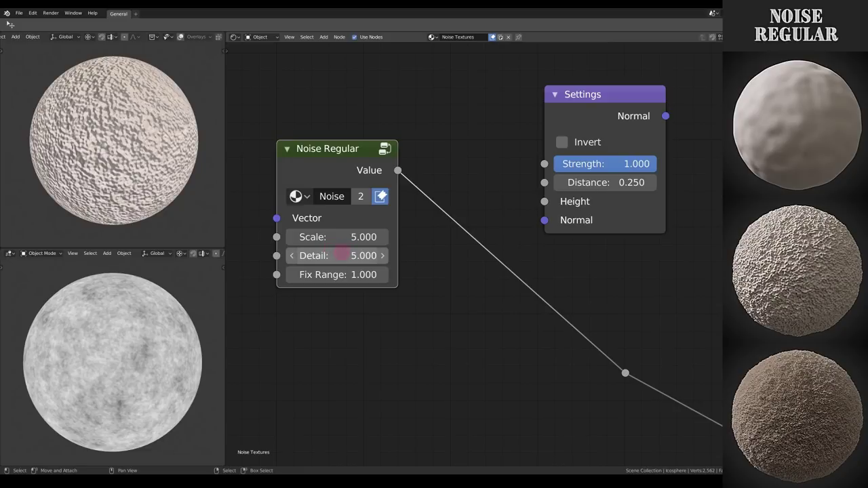
pyautogui.moveTo(341, 255)
pyautogui.mouseDown()
pyautogui.moveTo(326, 264)
pyautogui.moveTo(344, 255)
pyautogui.moveTo(324, 256)
pyautogui.moveTo(343, 257)
pyautogui.moveTo(334, 259)
pyautogui.moveTo(342, 266)
pyautogui.moveTo(319, 278)
pyautogui.moveTo(354, 275)
pyautogui.mouseUp()
# - Swap Noise Regular for Noise Scratches, wiring its Value output into the bump height
pyautogui.press('x')
pyautogui.hotkey('shift', 'a')
pyautogui.click(434, 330)
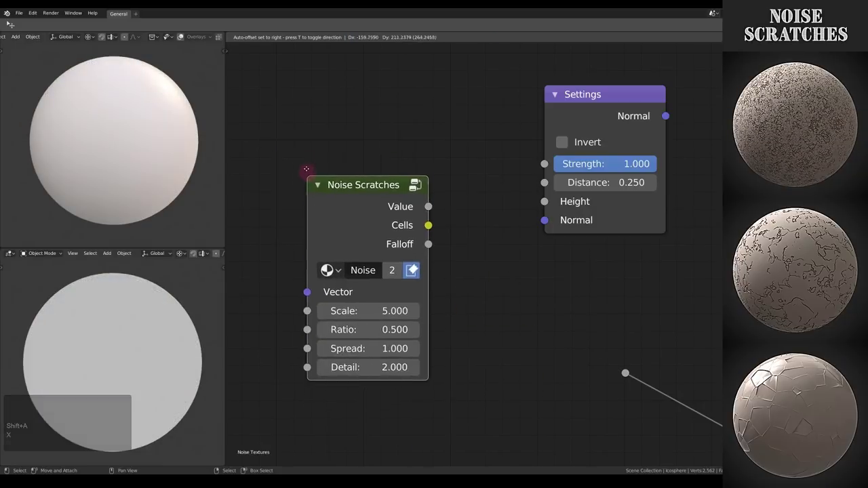
pyautogui.click(282, 142)
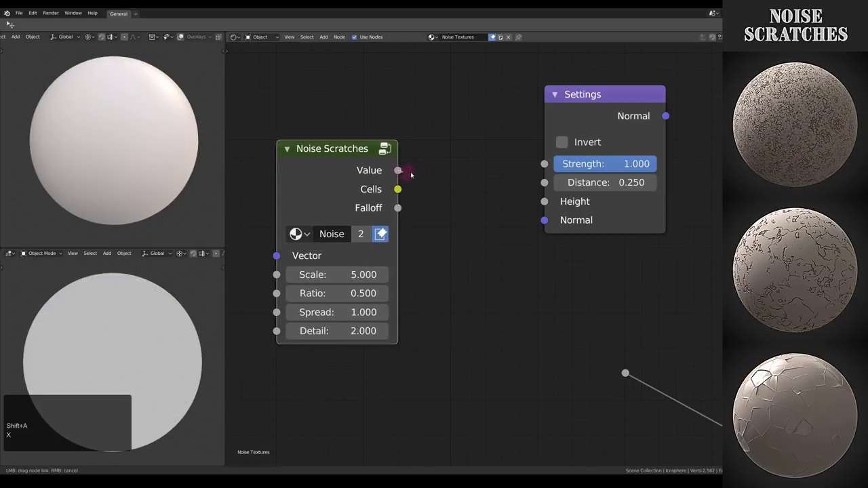
pyautogui.moveTo(399, 170); pyautogui.dragTo(624, 372)
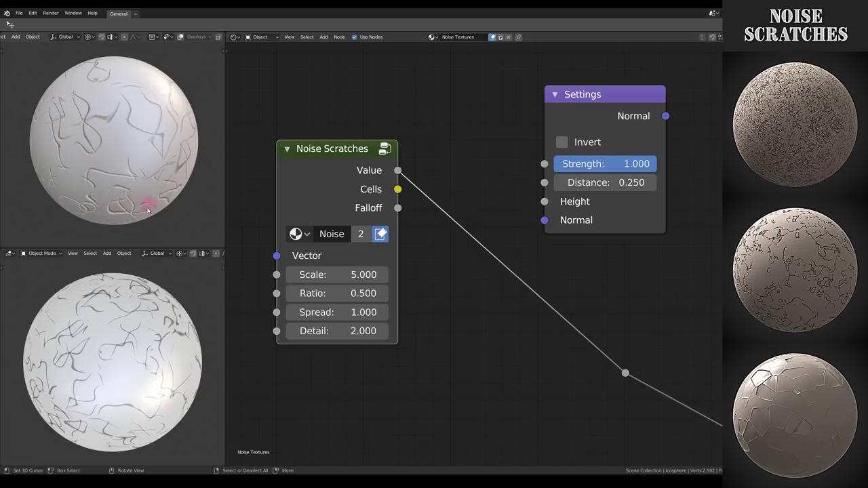
pyautogui.moveTo(144, 183); pyautogui.dragTo(142, 184, button='middle')
pyautogui.moveTo(120, 288); pyautogui.dragTo(125, 312, button='middle')
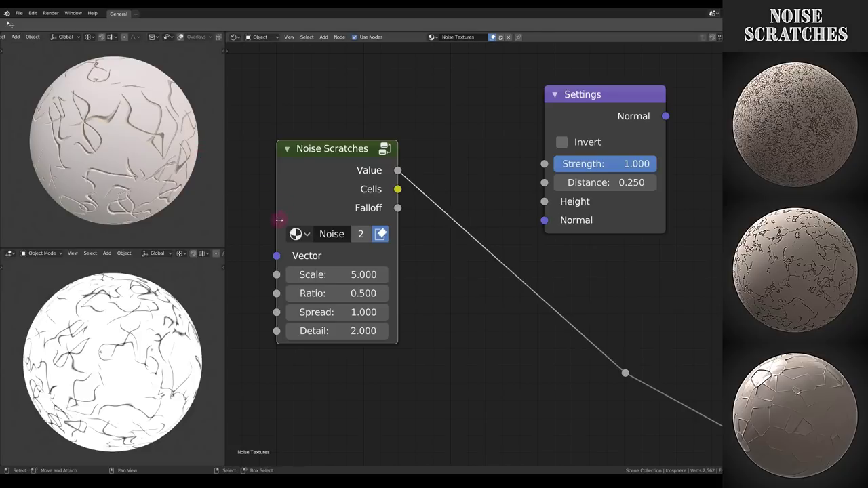
# - Tune the scratches to Scale 8.3, Spread 1.0, Ratio 0.8 and Detail 5.5
pyautogui.moveTo(335, 274); pyautogui.dragTo(360, 274)
pyautogui.moveTo(339, 312)
pyautogui.mouseDown()
pyautogui.moveTo(353, 312)
pyautogui.moveTo(339, 318)
pyautogui.mouseUp()
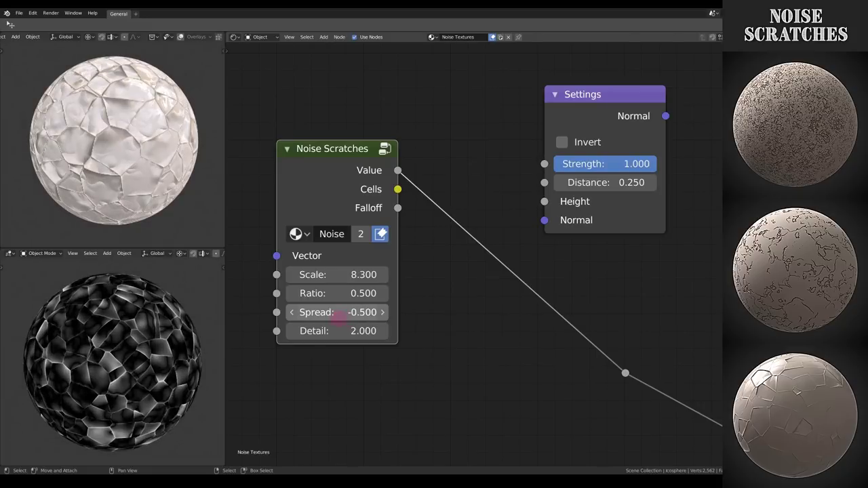
pyautogui.click(319, 274)
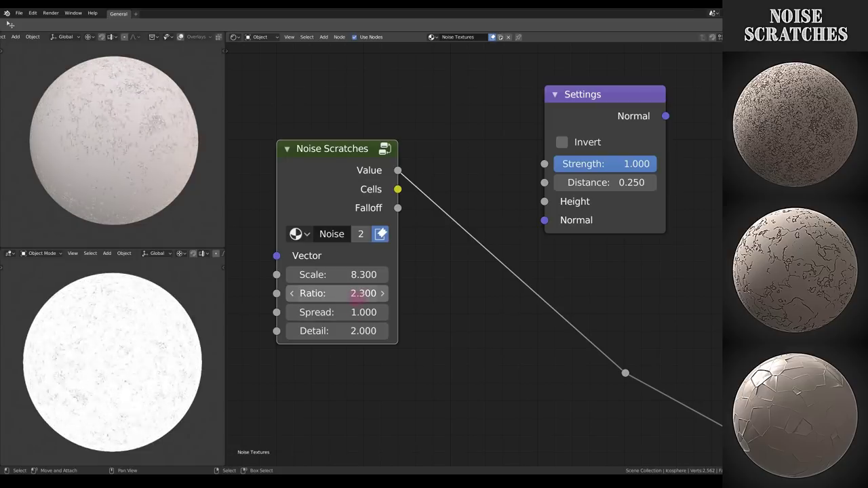
pyautogui.moveTo(356, 299); pyautogui.dragTo(346, 293)
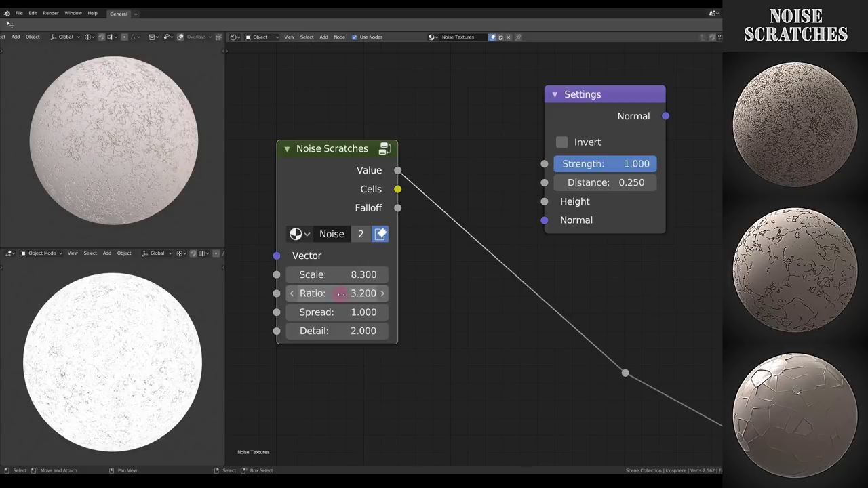
pyautogui.moveTo(337, 293)
pyautogui.mouseDown()
pyautogui.moveTo(320, 294)
pyautogui.moveTo(330, 295)
pyautogui.mouseUp()
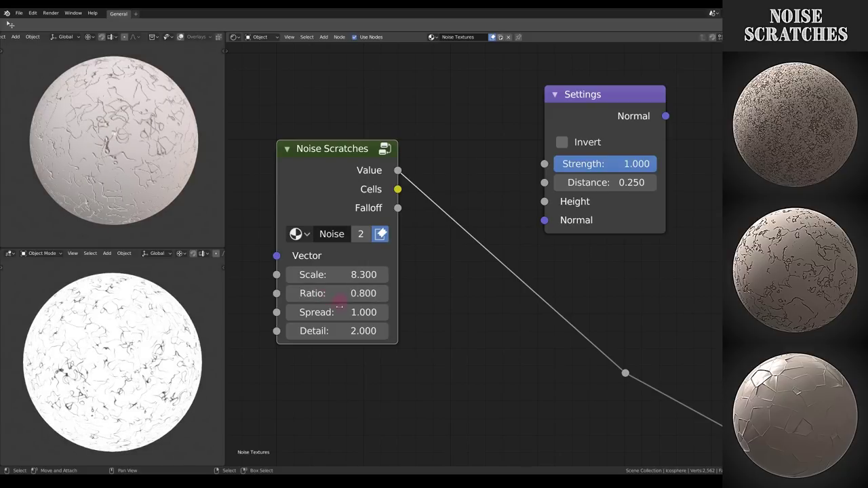
pyautogui.moveTo(333, 331)
pyautogui.mouseDown()
pyautogui.moveTo(345, 331)
pyautogui.moveTo(325, 330)
pyautogui.moveTo(340, 329)
pyautogui.mouseUp()
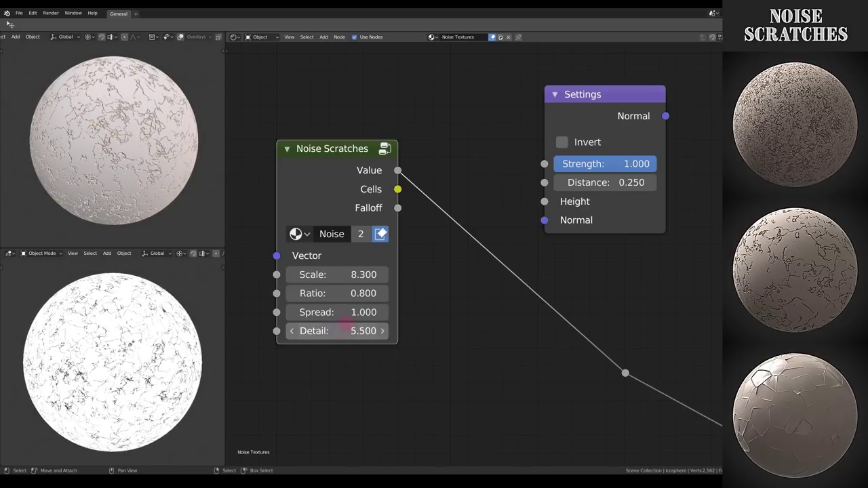
# - Replace Noise Scratches with Noise Streaks, its Value output driving the bump height
pyautogui.press('x')
pyautogui.hotkey('shift', 'a')
pyautogui.moveTo(310, 215)
pyautogui.click(386, 306)
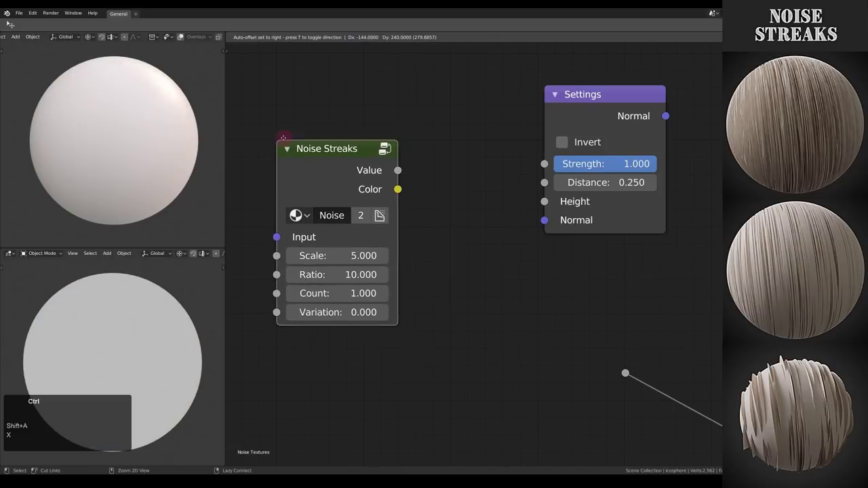
pyautogui.click(283, 138)
pyautogui.moveTo(397, 170)
pyautogui.mouseDown()
pyautogui.moveTo(583, 361)
pyautogui.moveTo(634, 374)
pyautogui.mouseUp()
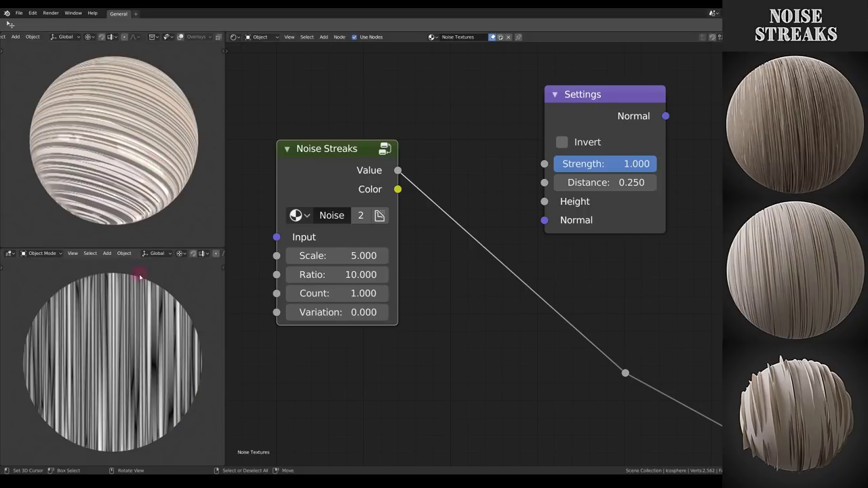
# - Raise the streak Scale to 27.3, lower Count to 0.4, and invert the bump
pyautogui.moveTo(314, 256); pyautogui.dragTo(414, 253)
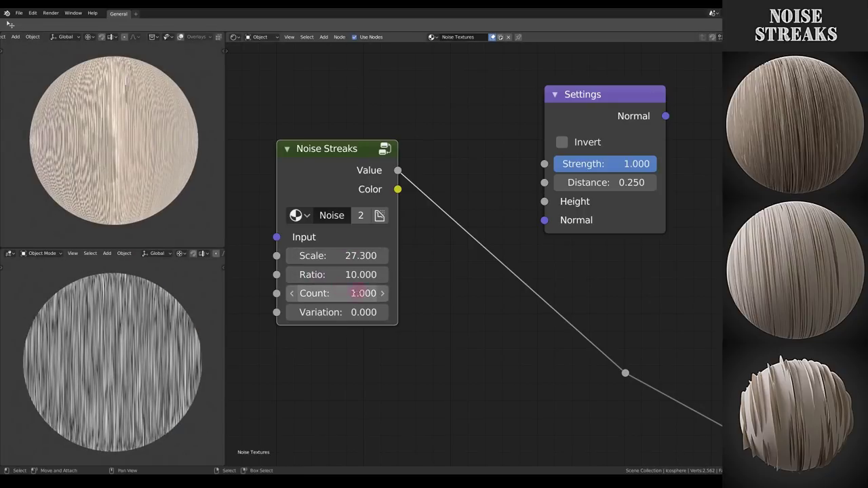
pyautogui.moveTo(359, 293)
pyautogui.mouseDown()
pyautogui.moveTo(324, 293)
pyautogui.moveTo(333, 293)
pyautogui.mouseUp()
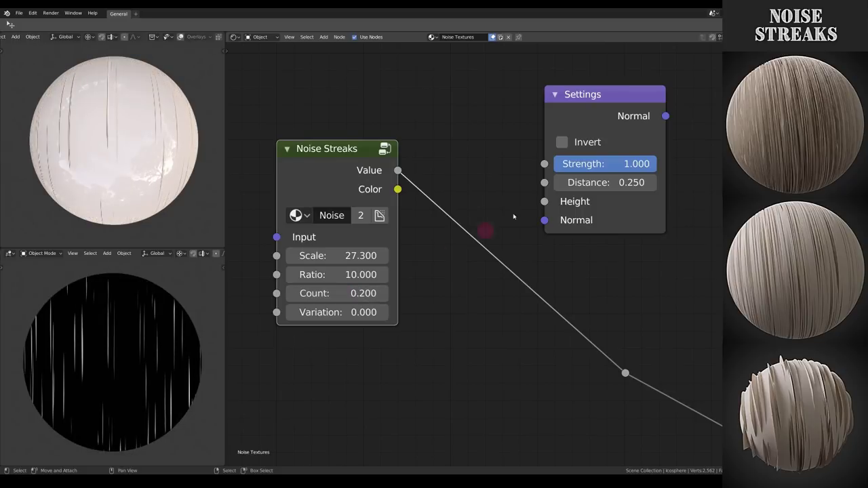
pyautogui.click(562, 143)
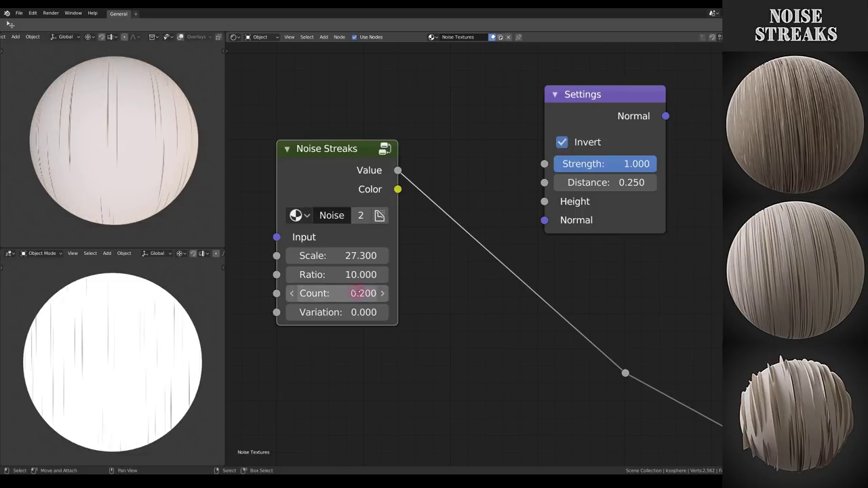
pyautogui.moveTo(358, 293)
pyautogui.mouseDown()
pyautogui.moveTo(351, 293)
pyautogui.moveTo(371, 293)
pyautogui.moveTo(358, 293)
pyautogui.moveTo(370, 312)
pyautogui.moveTo(366, 293)
pyautogui.moveTo(336, 293)
pyautogui.moveTo(329, 274)
pyautogui.moveTo(430, 265)
pyautogui.mouseUp()
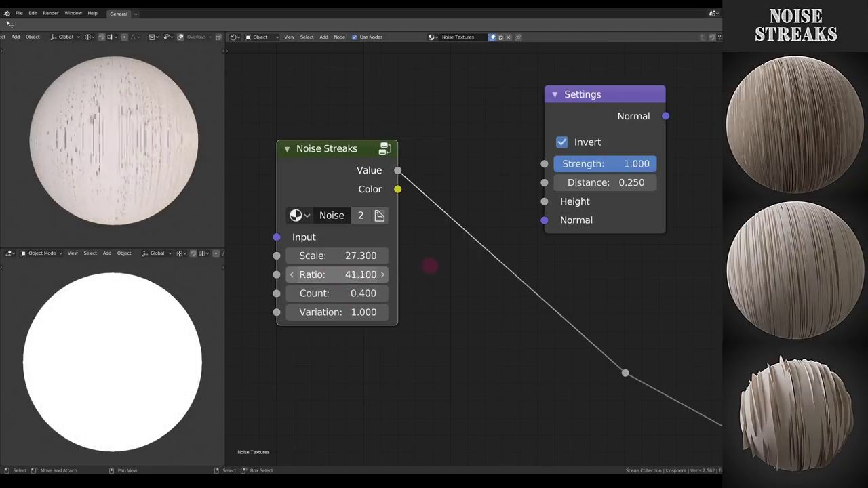
# - Set the streak Ratio to 1, then raise it to 9.4 for vertical streaks
pyautogui.click(334, 274)
pyautogui.write('15.3')
pyautogui.press('Return')
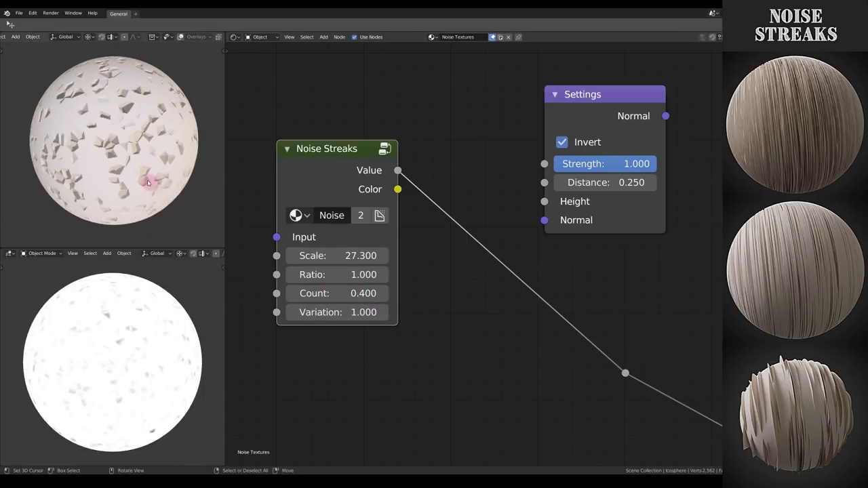
pyautogui.moveTo(159, 187); pyautogui.dragTo(126, 104, button='middle')
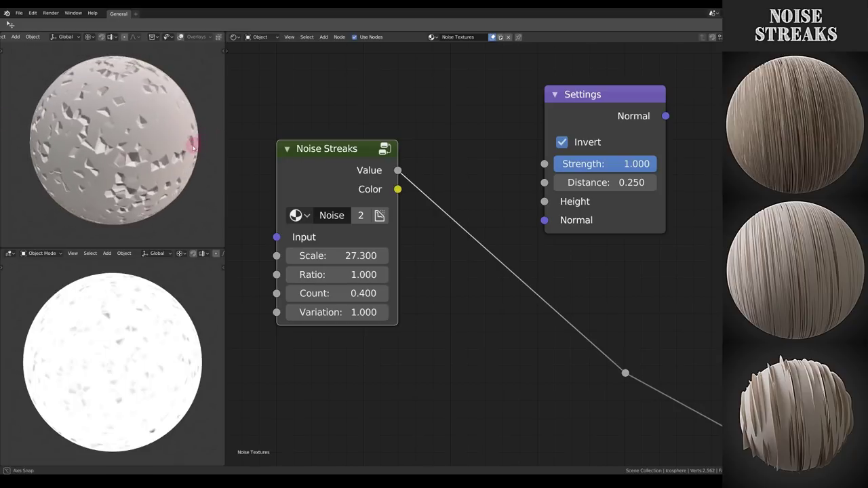
pyautogui.moveTo(312, 275); pyautogui.dragTo(327, 268)
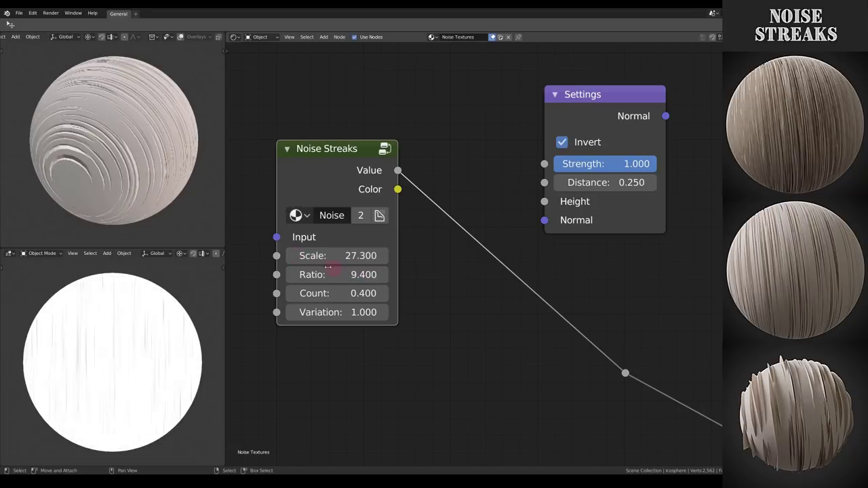
pyautogui.moveTo(119, 204); pyautogui.dragTo(116, 182, button='middle')
# - Replace Noise Streaks with a Noise Voxel node, its Color output driving the bump
pyautogui.press('x')
pyautogui.hotkey('shift', 'a')
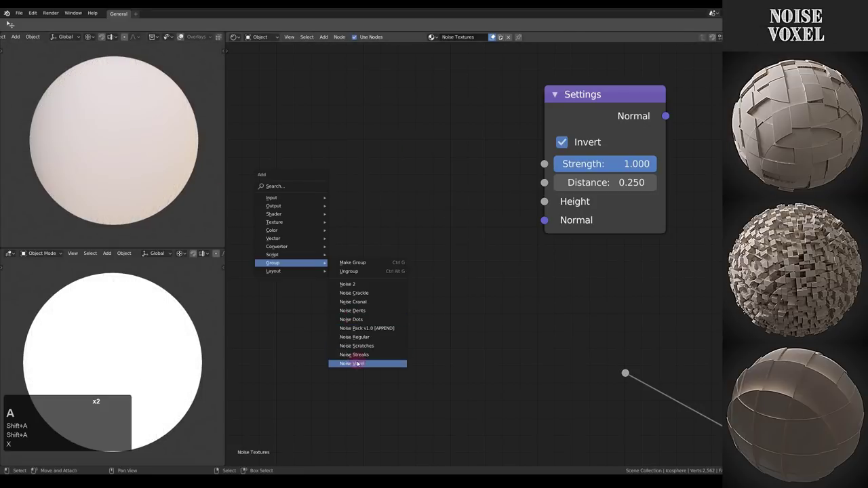
pyautogui.click(368, 362)
pyautogui.click(262, 142)
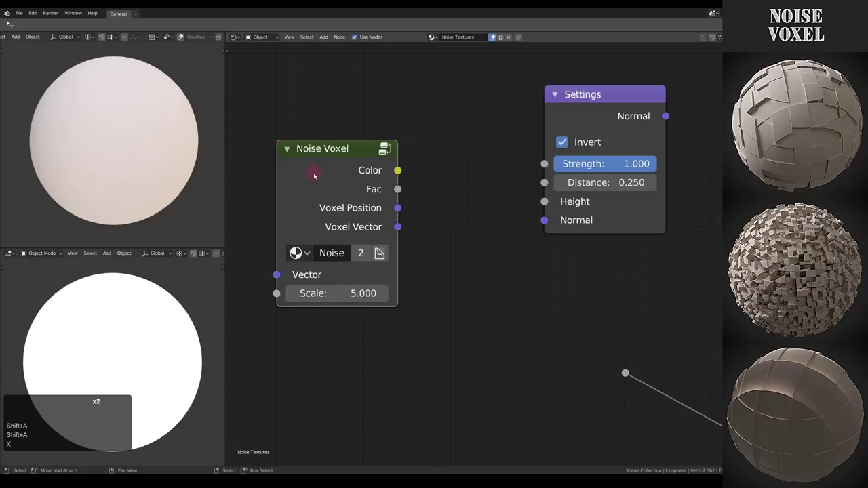
pyautogui.moveTo(398, 170); pyautogui.dragTo(631, 374)
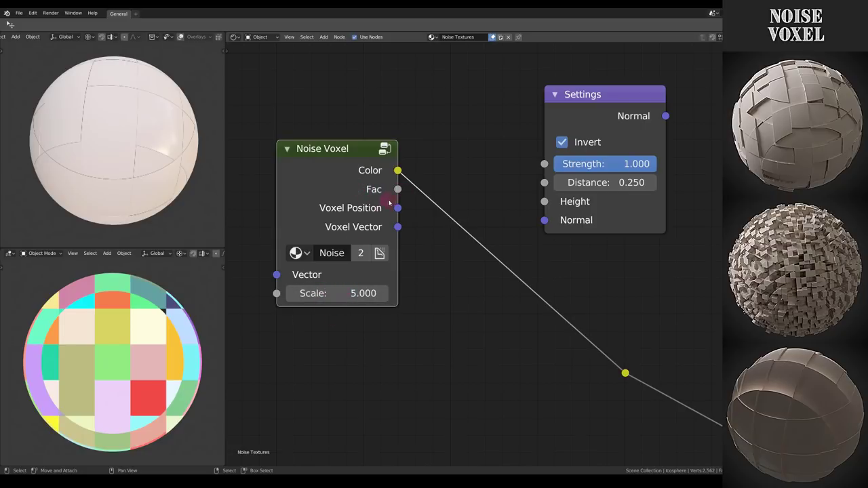
# - Try Fac and Voxel Position as the bump, settling on Voxel Vector; view lower sphere from top
pyautogui.moveTo(398, 189); pyautogui.dragTo(625, 373)
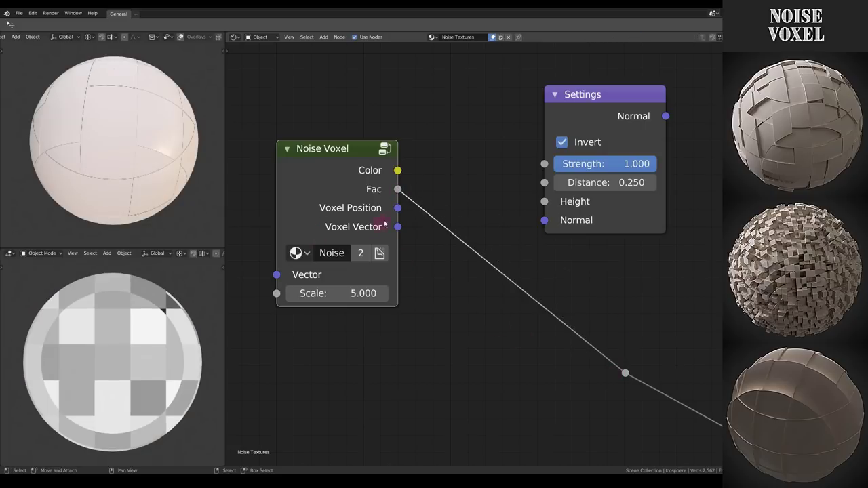
pyautogui.moveTo(397, 208); pyautogui.dragTo(625, 373)
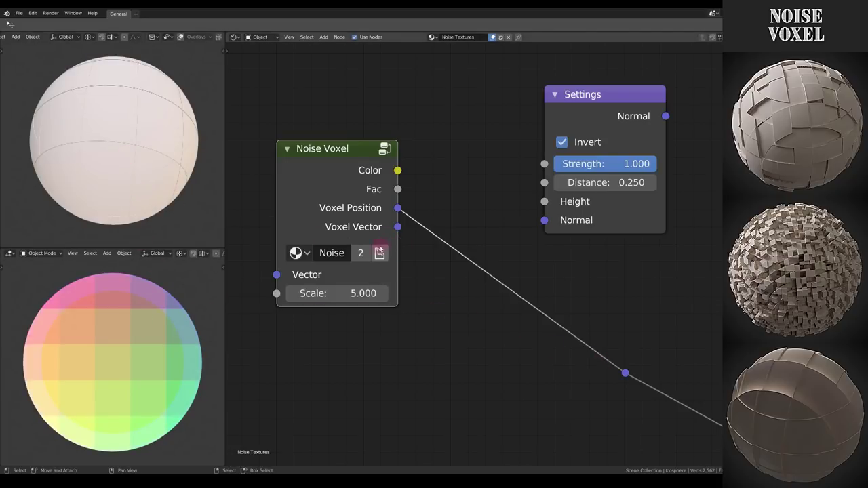
pyautogui.moveTo(397, 226); pyautogui.dragTo(625, 373)
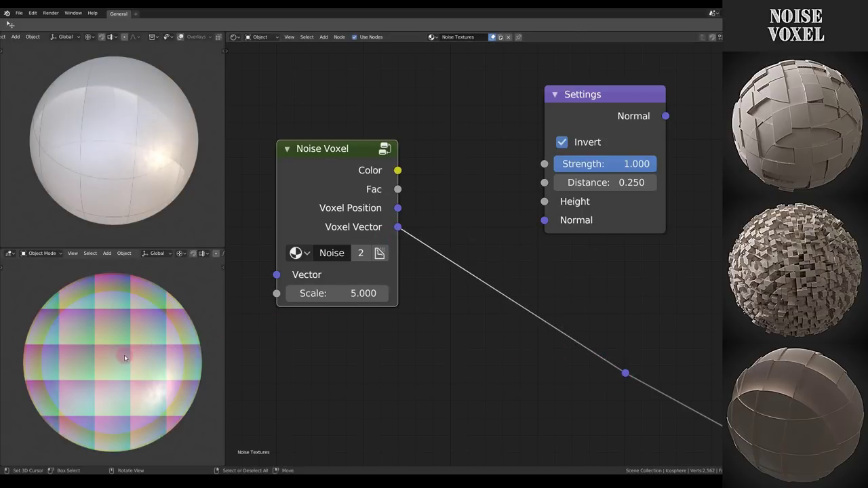
pyautogui.moveTo(124, 357)
pyautogui.mouseDown(button='middle')
pyautogui.moveTo(116, 316)
pyautogui.moveTo(124, 304)
pyautogui.mouseUp(button='middle')
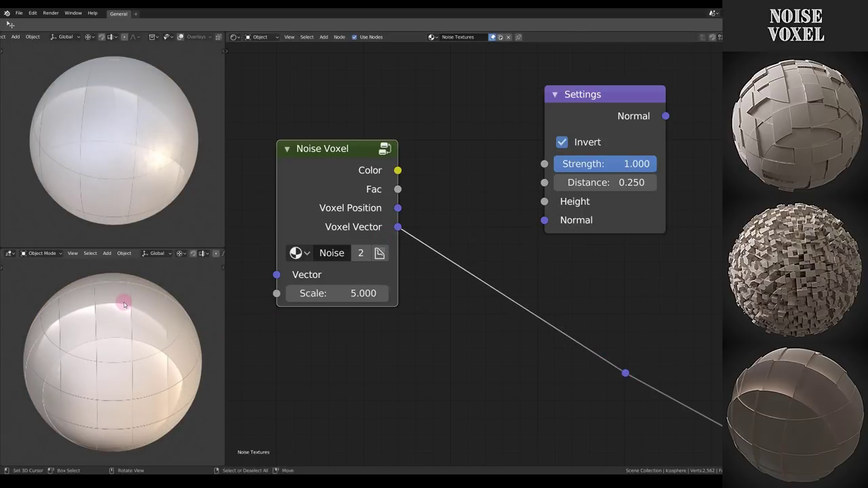
pyautogui.press('KP_7')
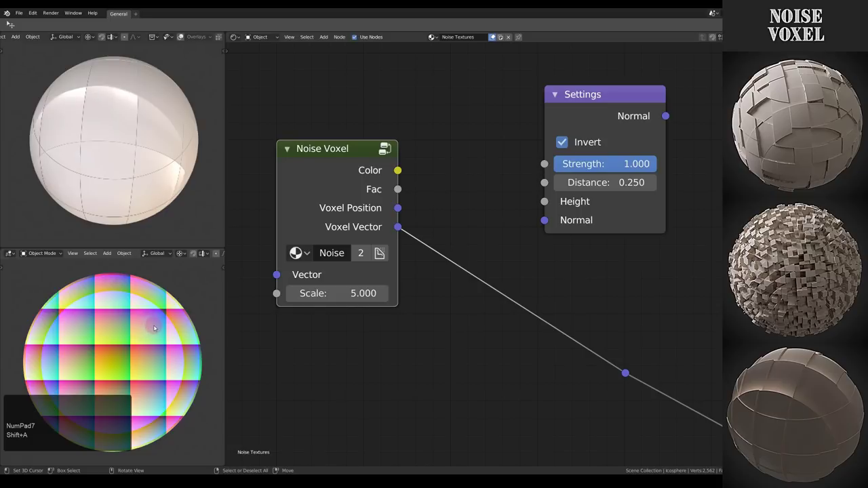